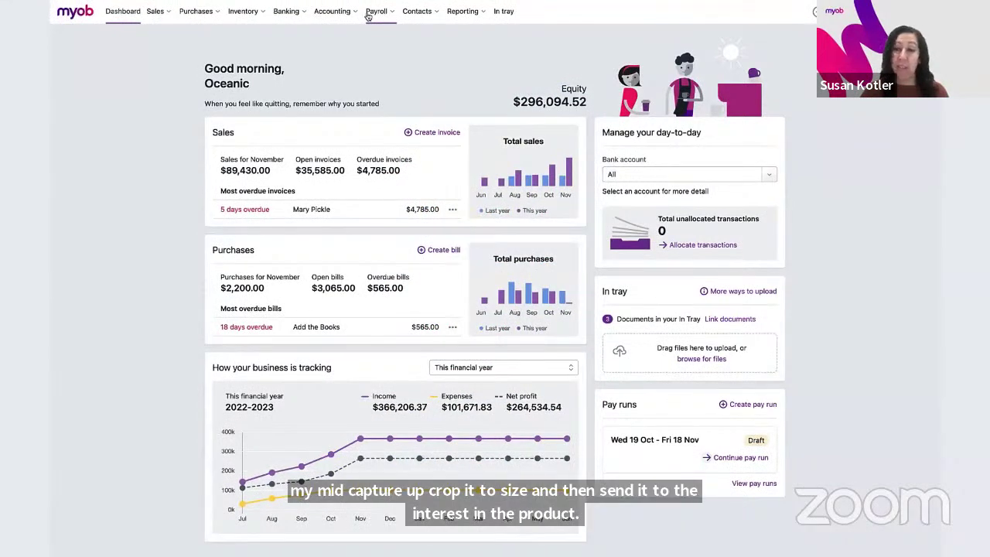
- Start a spend money transaction from the In Tray document with supplier invoice number 6913/99800316
{"action": "left_click", "coordinate": [725, 320]}
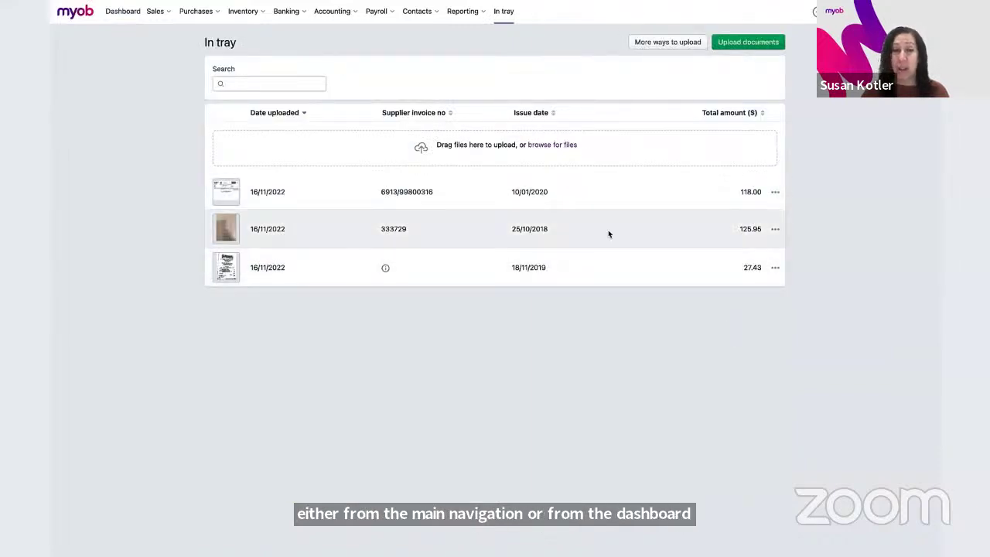
{"action": "left_click", "coordinate": [775, 192]}
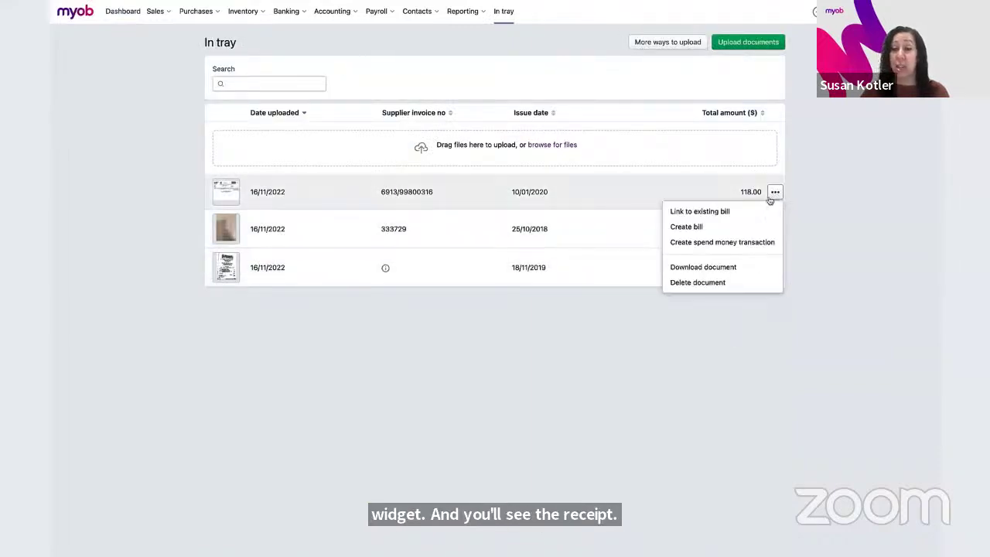
{"action": "left_click", "coordinate": [740, 242]}
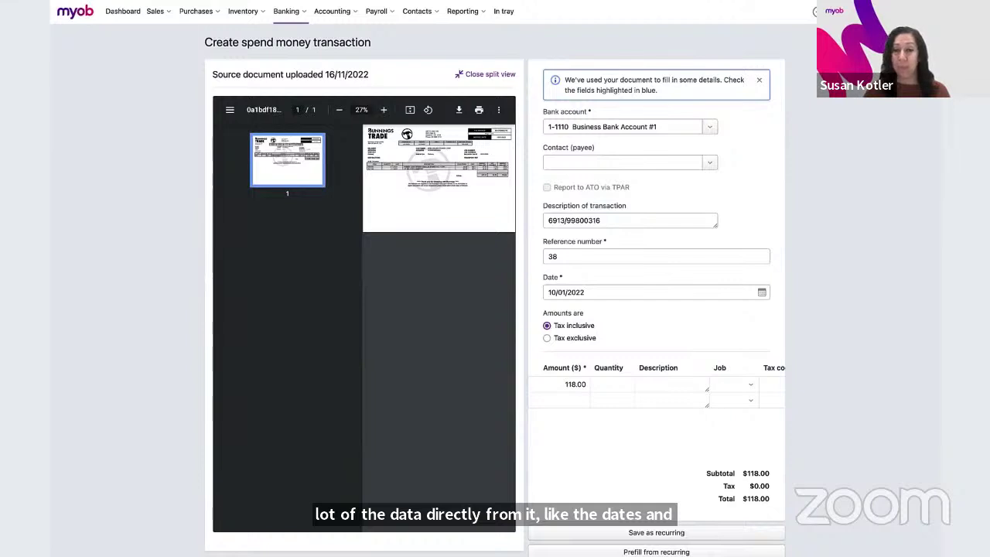
{"action": "key", "text": "alt+Tab"}
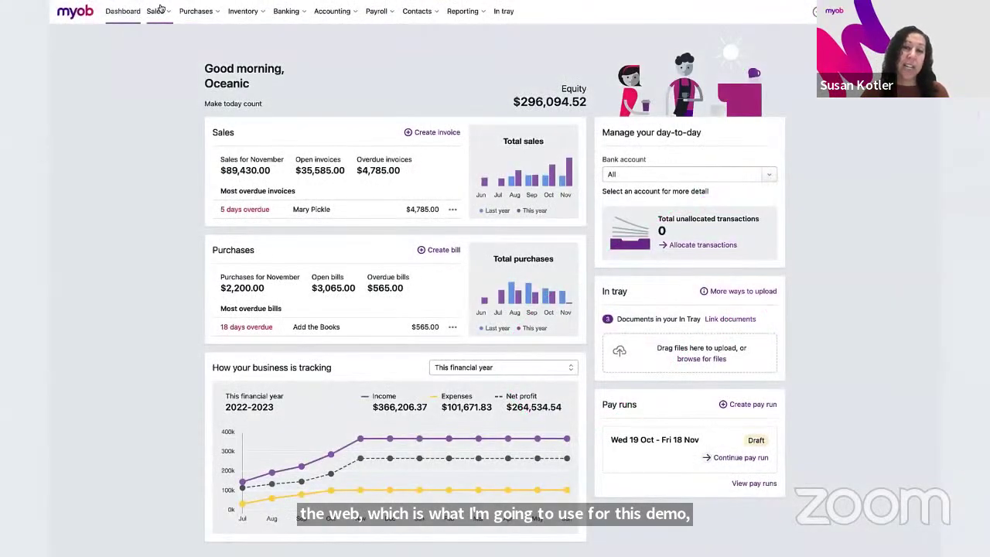
- Start a new sales invoice with Acme Corporation as the customer
{"action": "left_click", "coordinate": [161, 9]}
{"action": "left_click", "coordinate": [166, 90]}
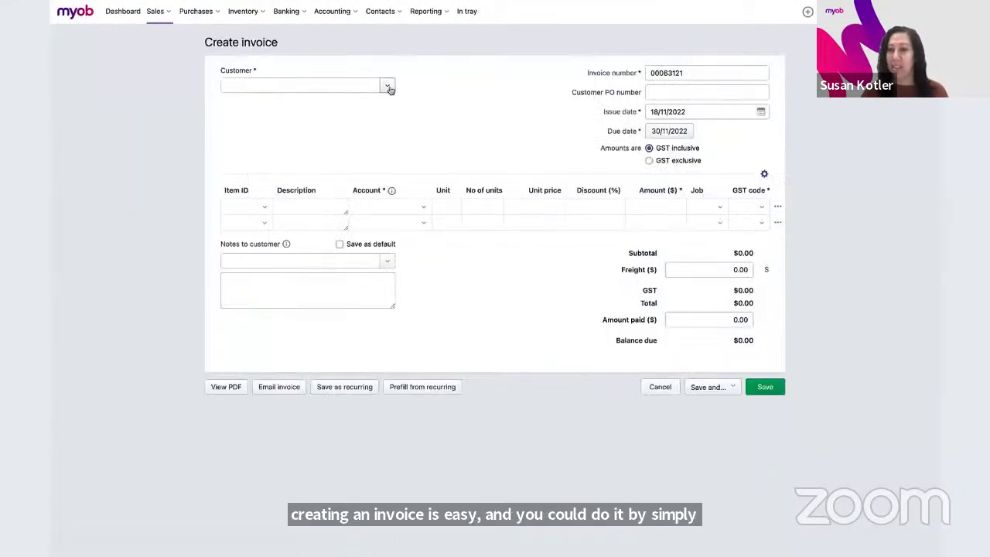
{"action": "left_click", "coordinate": [388, 87]}
{"action": "left_click", "coordinate": [324, 137]}
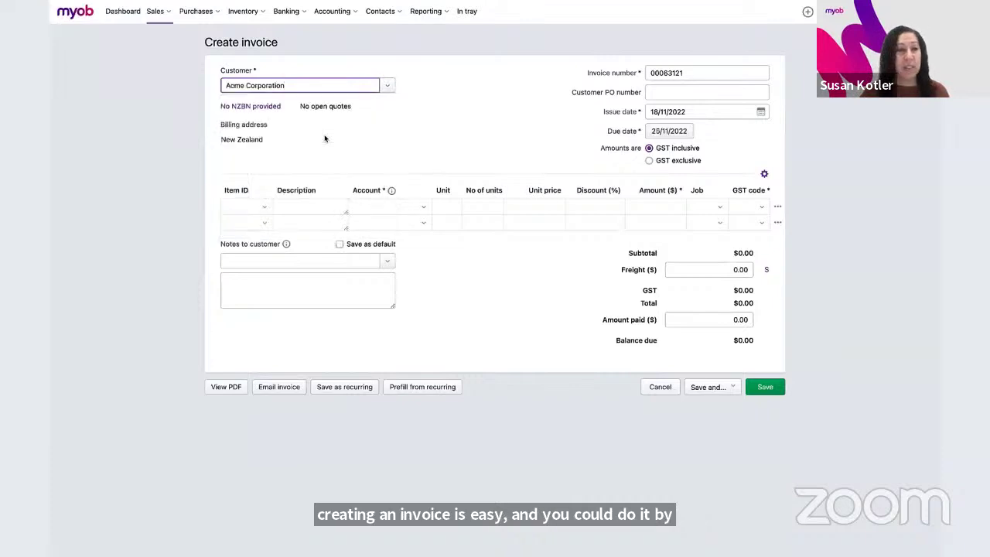
- Add item AG/1 to the invoice's first line and assign that line to job 2134
{"action": "left_click", "coordinate": [265, 208]}
{"action": "left_click", "coordinate": [263, 256]}
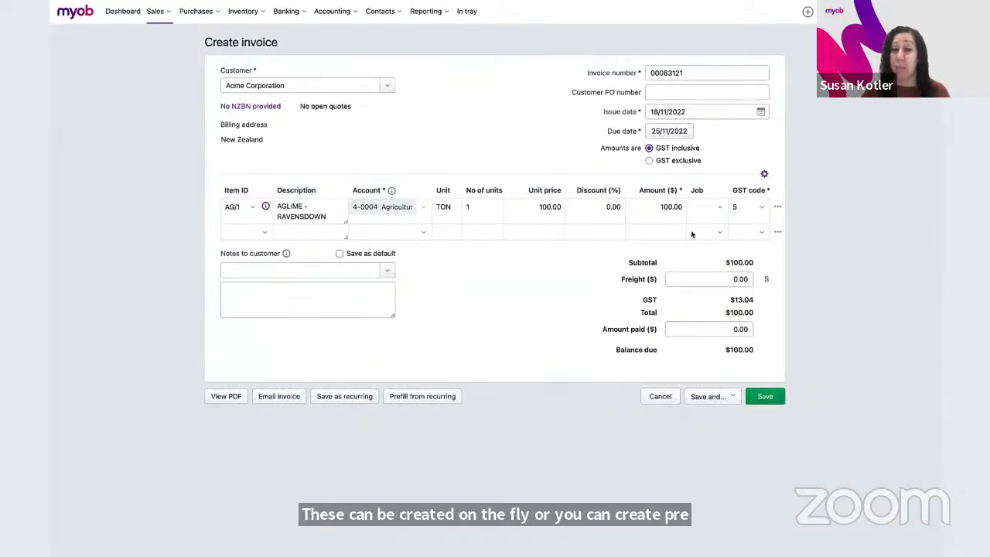
{"action": "left_click", "coordinate": [720, 210]}
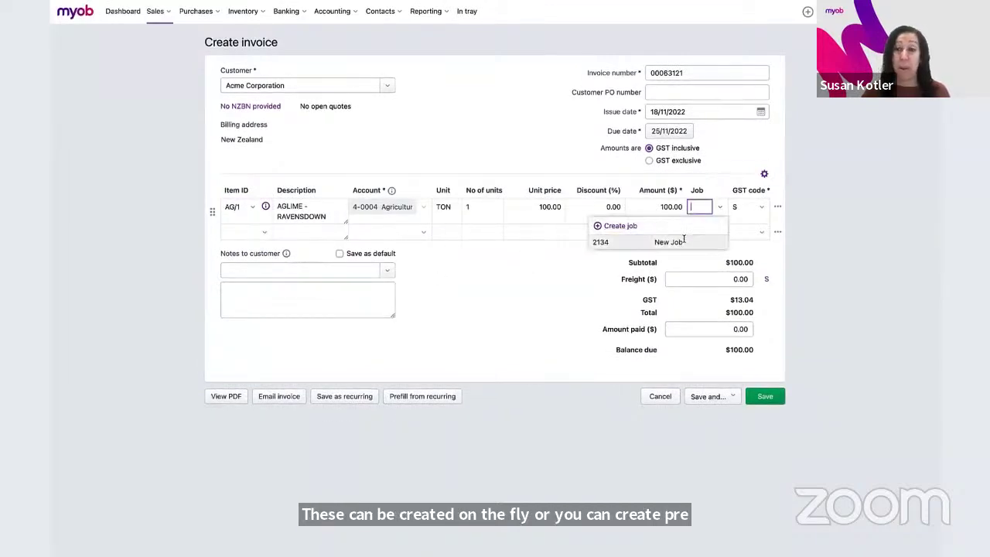
{"action": "left_click", "coordinate": [710, 237]}
{"action": "left_click", "coordinate": [712, 234]}
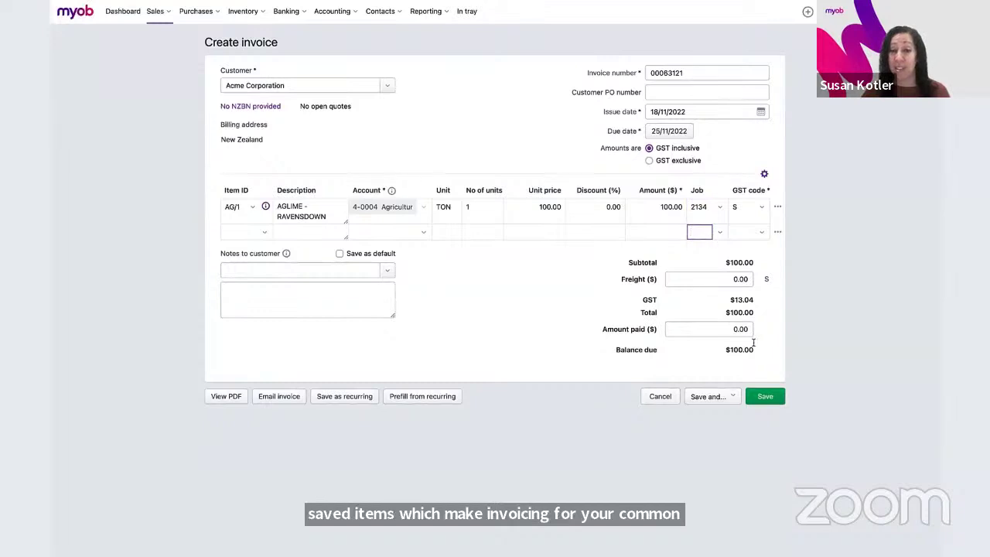
- Save the invoice and email it to the customer with its PDF attached
{"action": "left_click", "coordinate": [771, 396]}
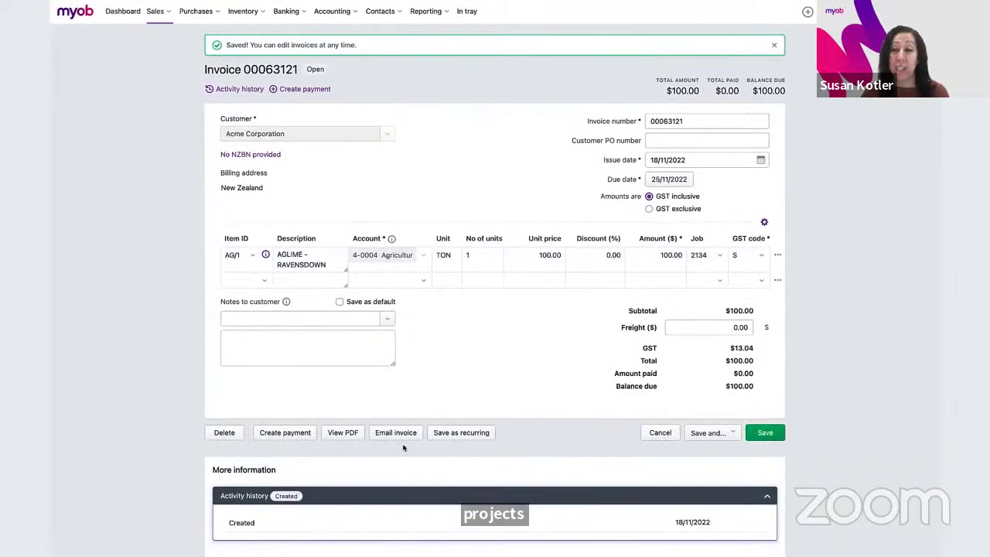
{"action": "left_click", "coordinate": [402, 435]}
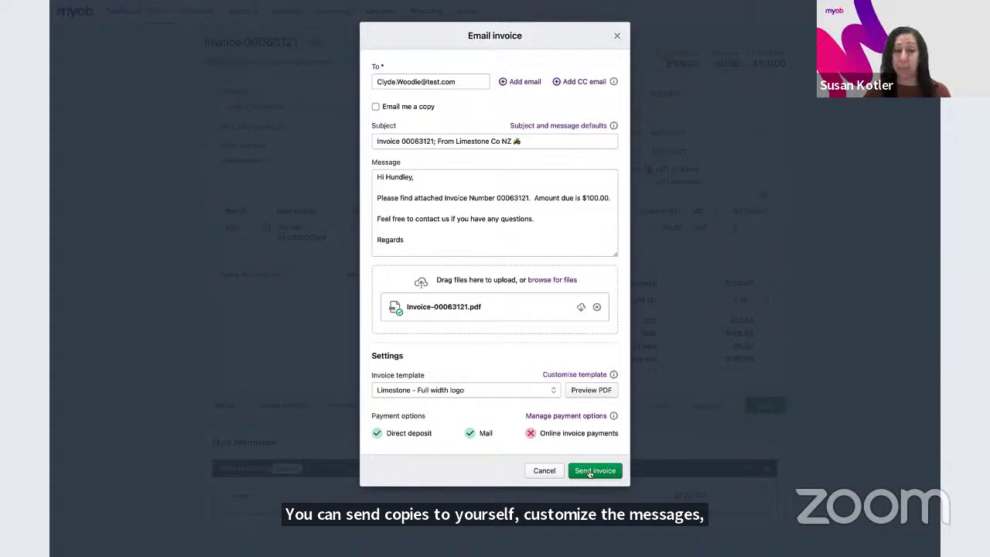
{"action": "left_click", "coordinate": [592, 470]}
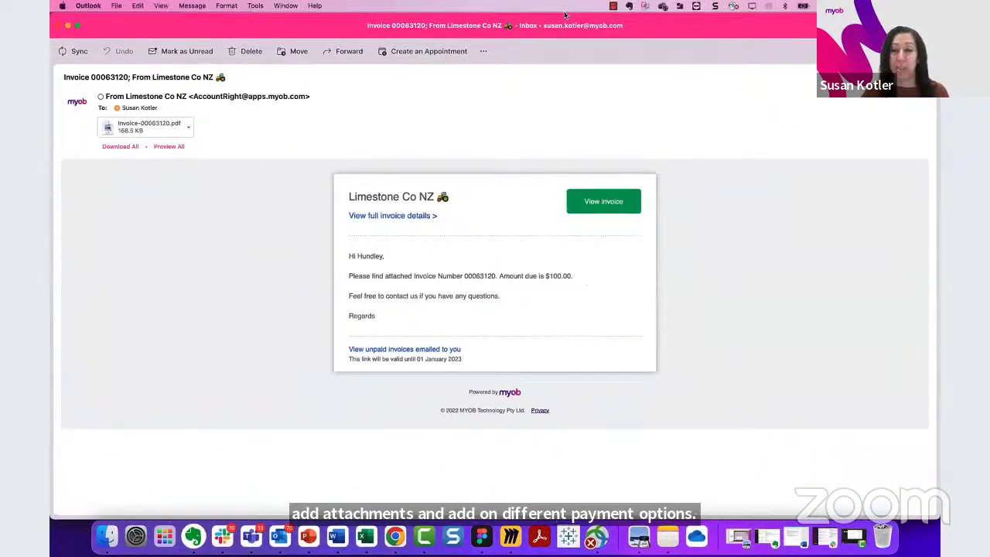
- Open the online version of invoice 00063120 from its email and review it down to the payment details
{"action": "left_click", "coordinate": [618, 202]}
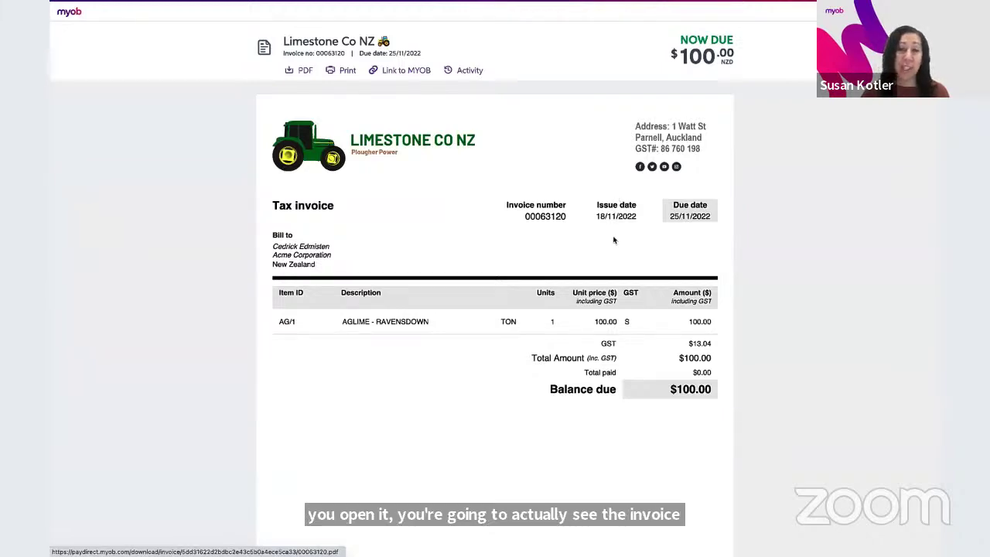
{"action": "scroll", "coordinate": [624, 277], "scroll_direction": "down", "scroll_amount": 1}
{"action": "scroll", "coordinate": [623, 277], "scroll_direction": "down", "scroll_amount": 3}
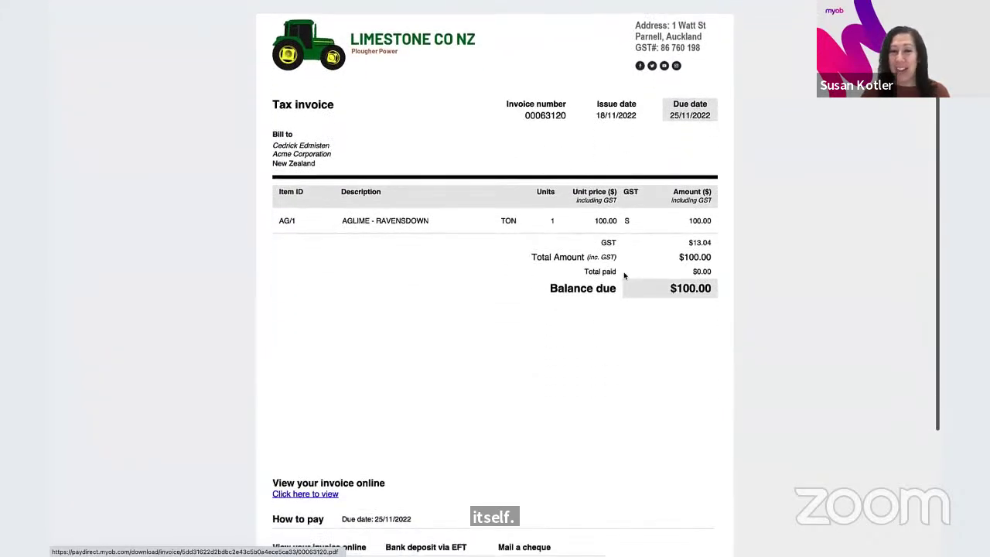
{"action": "scroll", "coordinate": [624, 275], "scroll_direction": "down", "scroll_amount": 3}
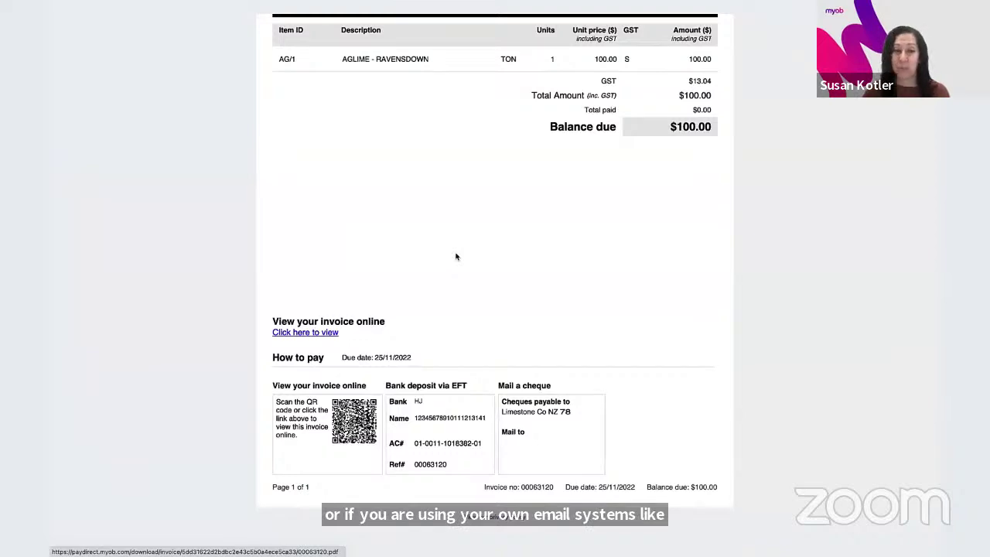
{"action": "key", "text": "super+w"}
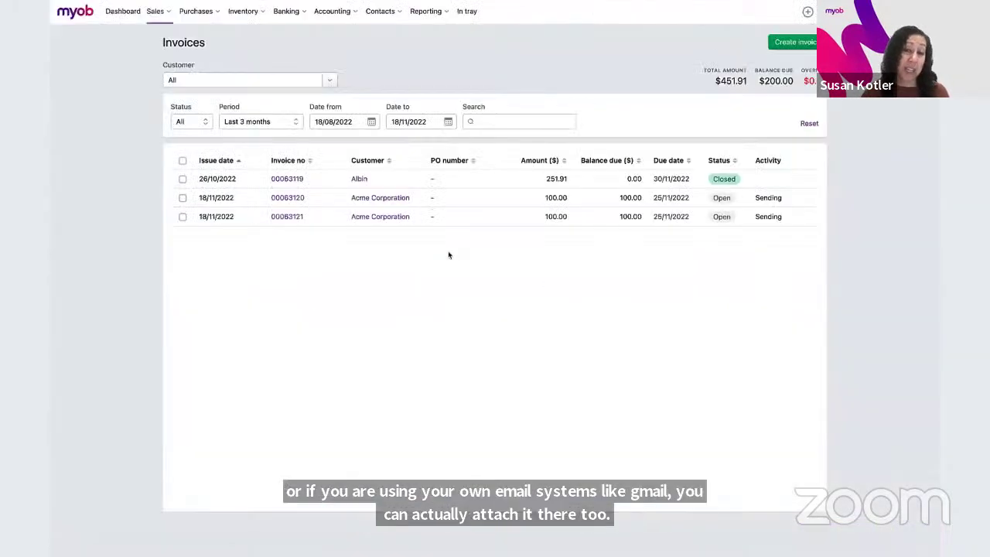
- Review the activity history of invoice 00063120 and return to the list of invoices
{"action": "left_click", "coordinate": [293, 200]}
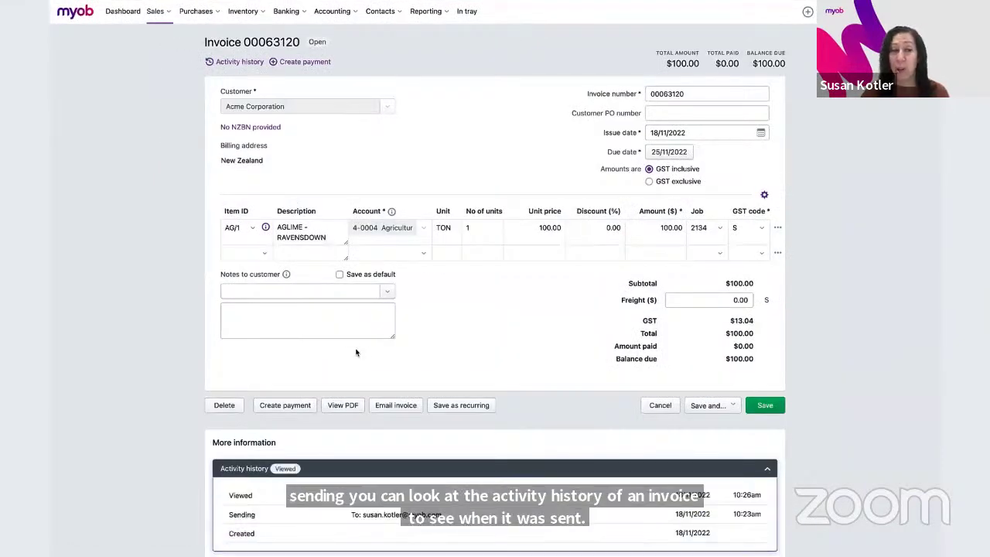
{"action": "scroll", "coordinate": [356, 350], "scroll_direction": "down", "scroll_amount": 2}
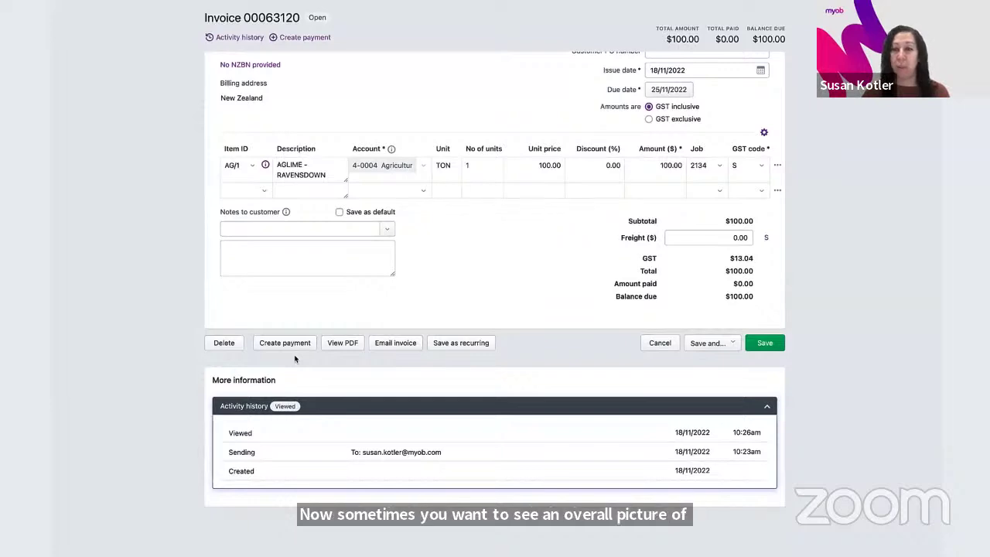
{"action": "scroll", "coordinate": [295, 358], "scroll_direction": "up", "scroll_amount": 3}
{"action": "scroll", "coordinate": [286, 310], "scroll_direction": "down", "scroll_amount": 1}
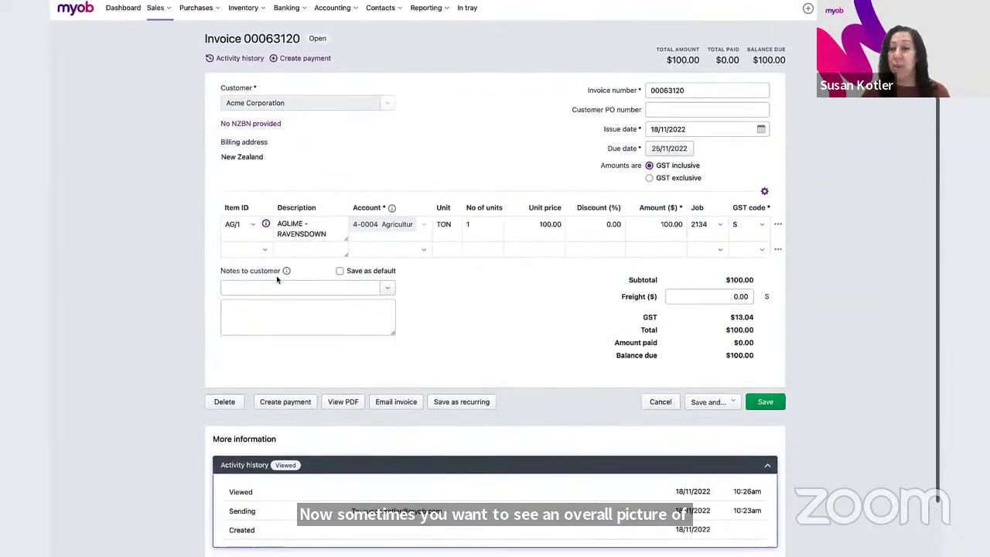
{"action": "left_click", "coordinate": [154, 6]}
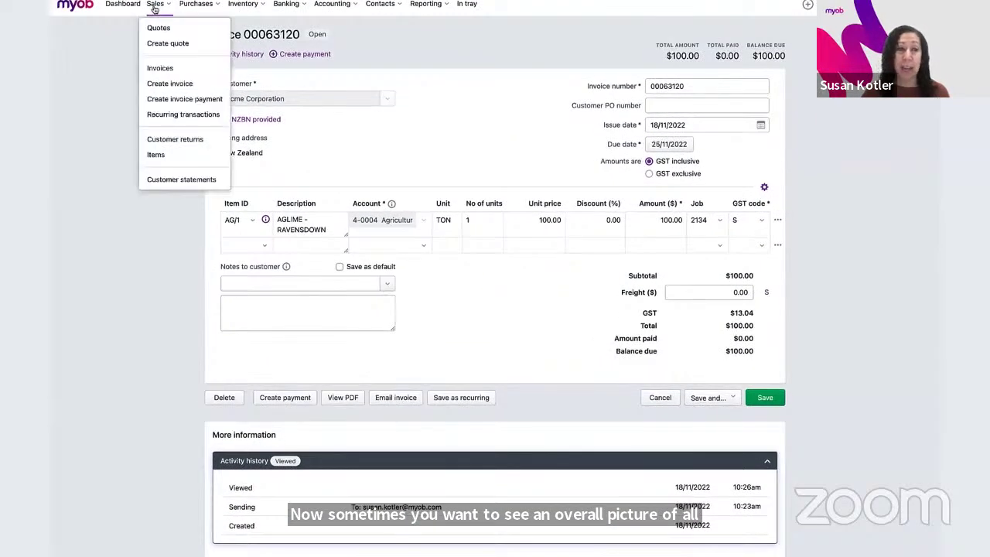
{"action": "left_click", "coordinate": [160, 69]}
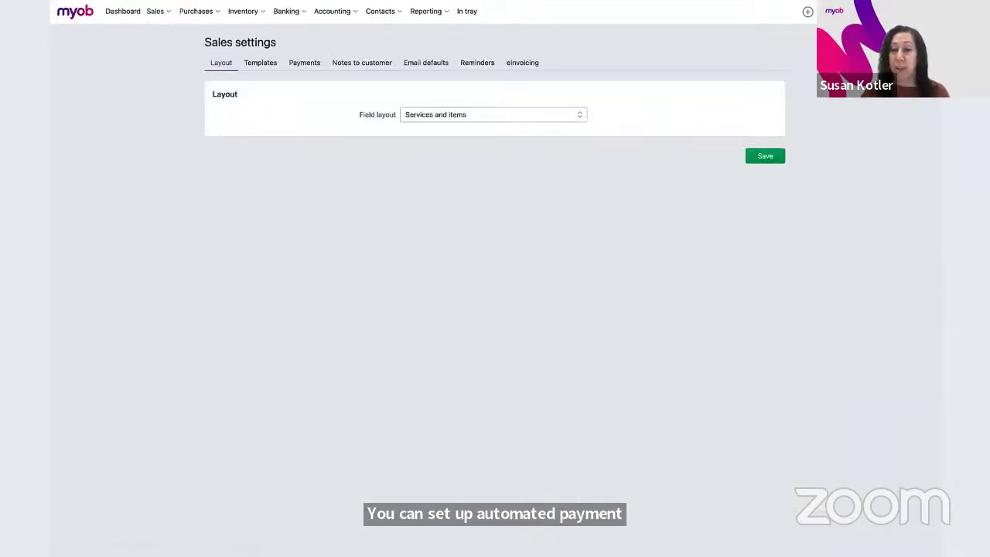
- Look through the invoice reminders and eInvoicing sections of the sales settings
{"action": "left_click", "coordinate": [476, 65]}
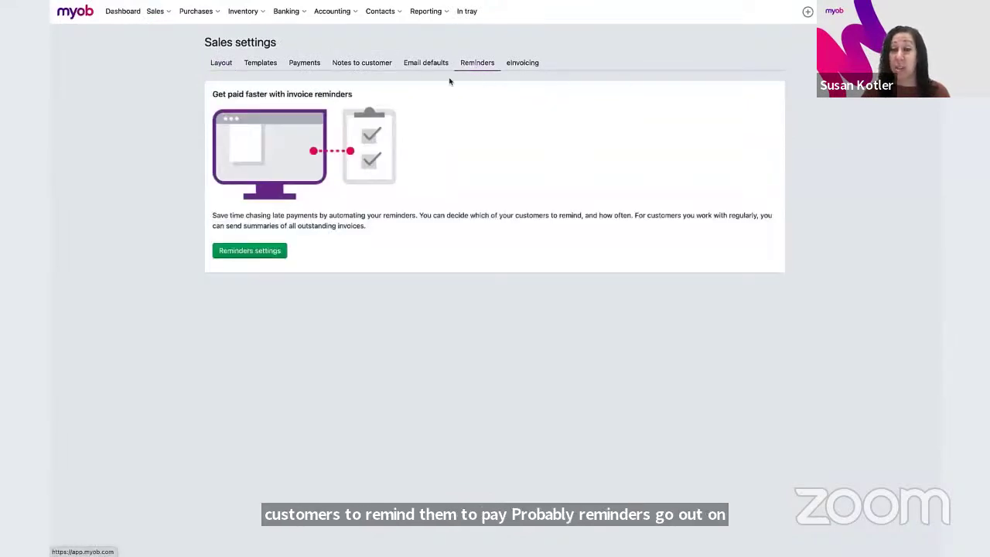
{"action": "left_click", "coordinate": [263, 254]}
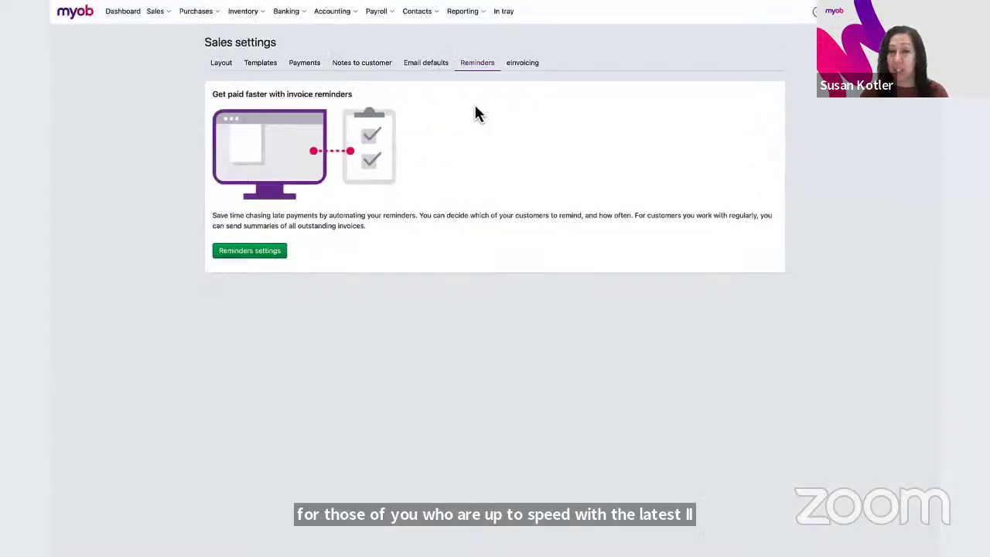
{"action": "left_click", "coordinate": [523, 64]}
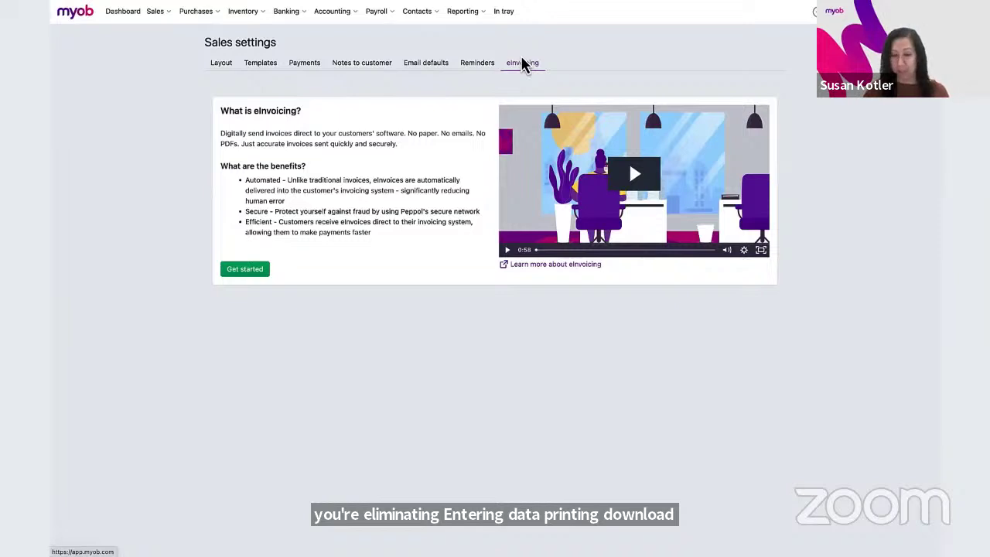
{"action": "key", "text": "alt+Tab"}
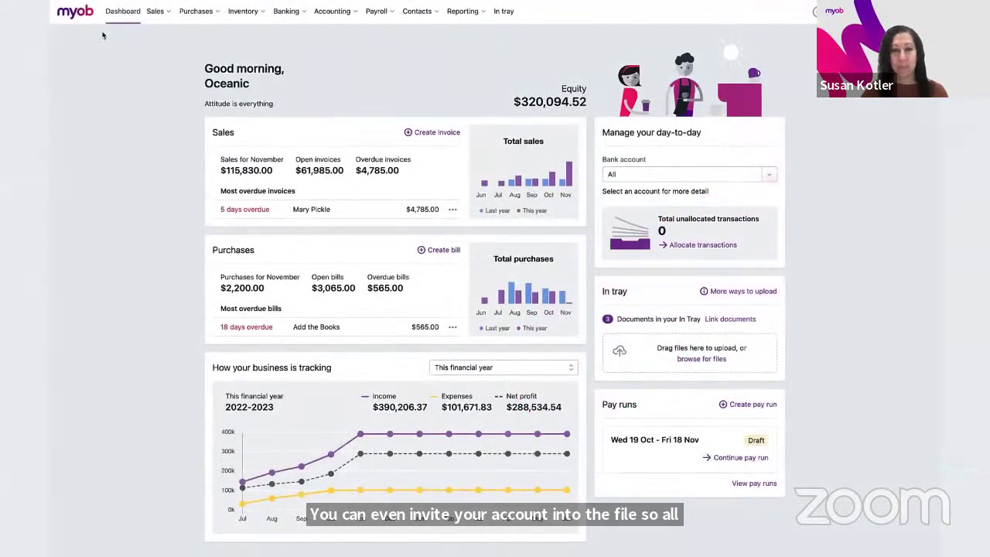
- Run the Profit and loss report with a comparison to last year and show its export formats
{"action": "left_click", "coordinate": [462, 16]}
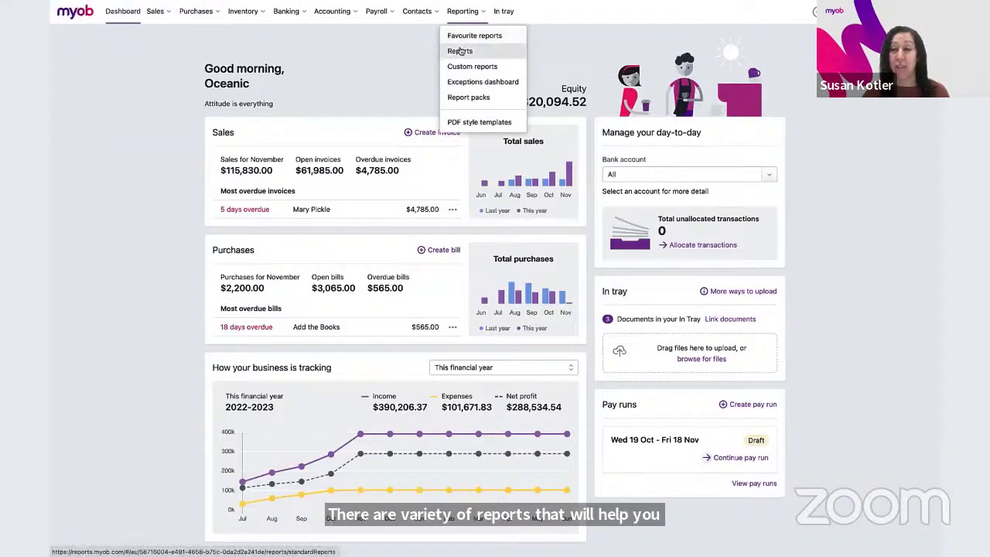
{"action": "left_click", "coordinate": [461, 51]}
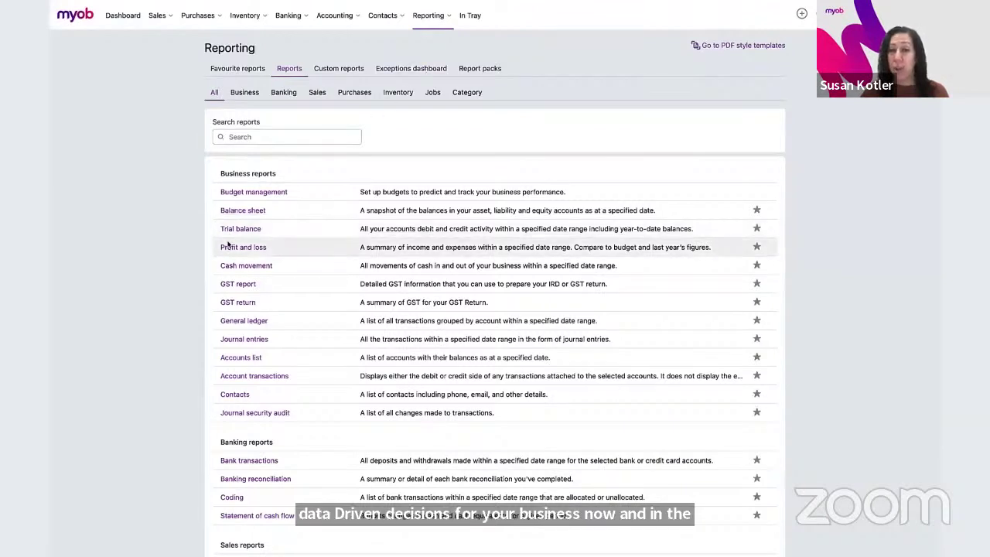
{"action": "left_click", "coordinate": [255, 246]}
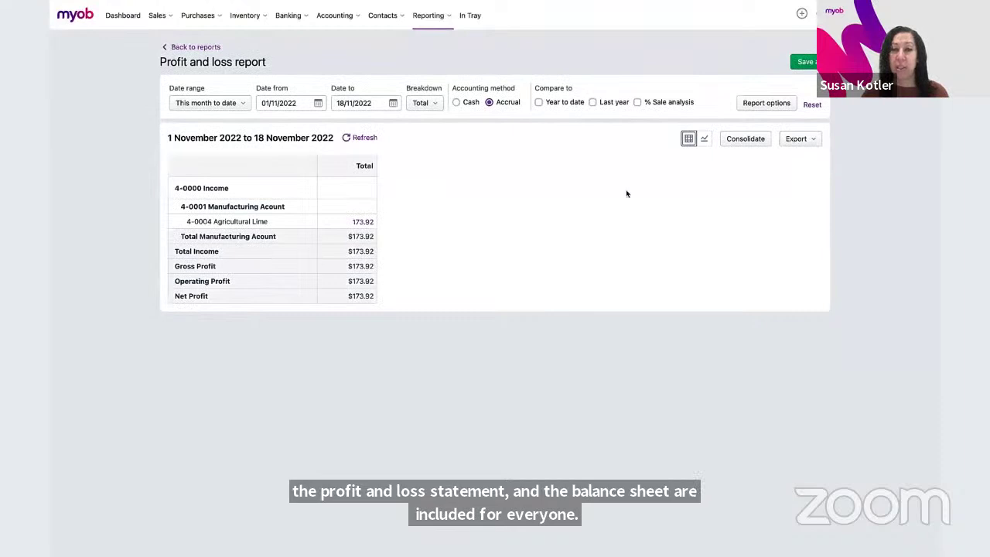
{"action": "left_click", "coordinate": [594, 106]}
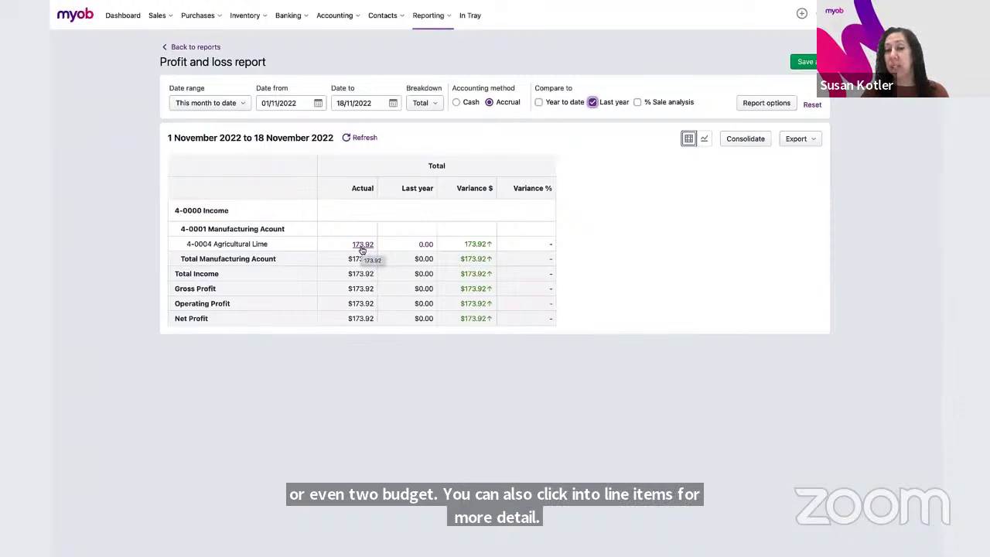
{"action": "left_click", "coordinate": [813, 140]}
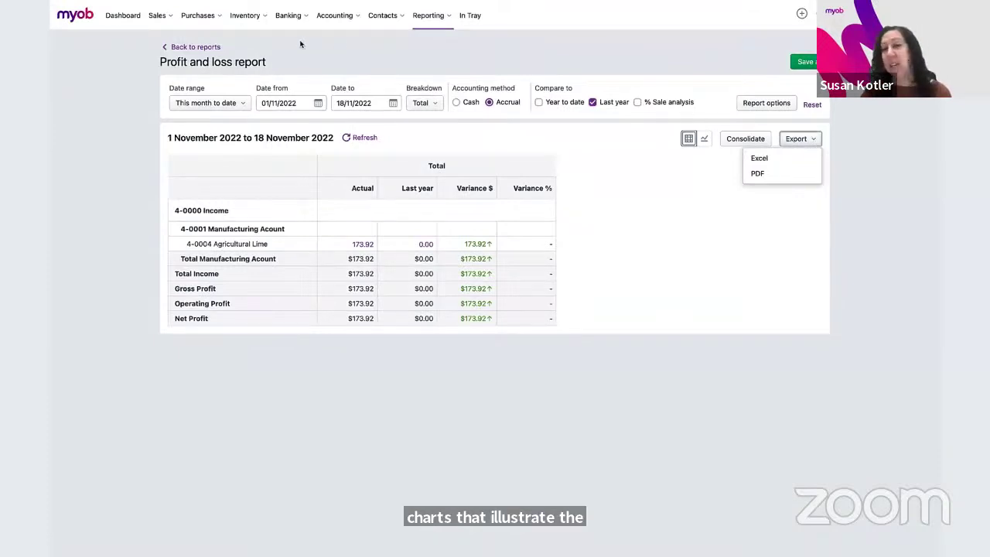
- View the GST return report and the GST and provisional tax page for filing online
{"action": "left_click", "coordinate": [206, 46]}
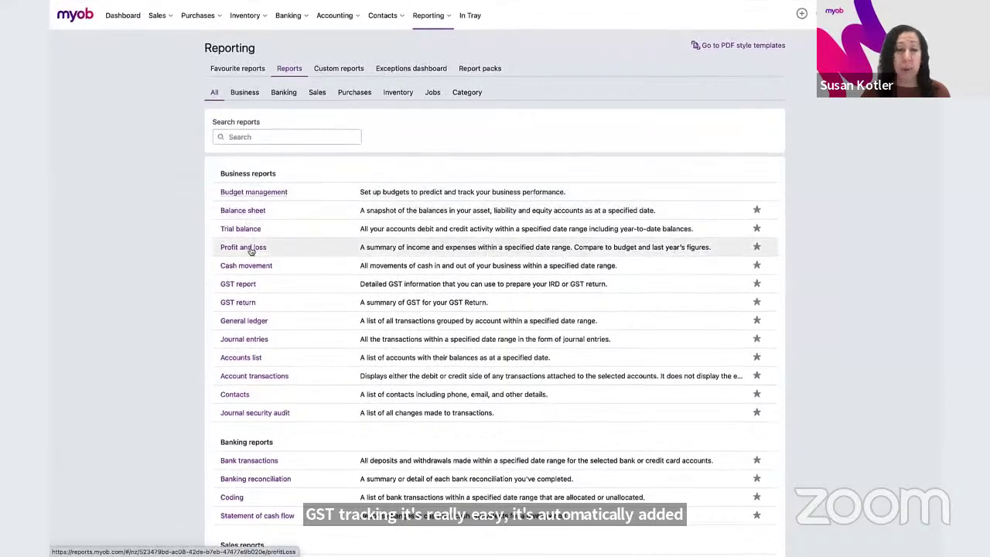
{"action": "left_click", "coordinate": [254, 304]}
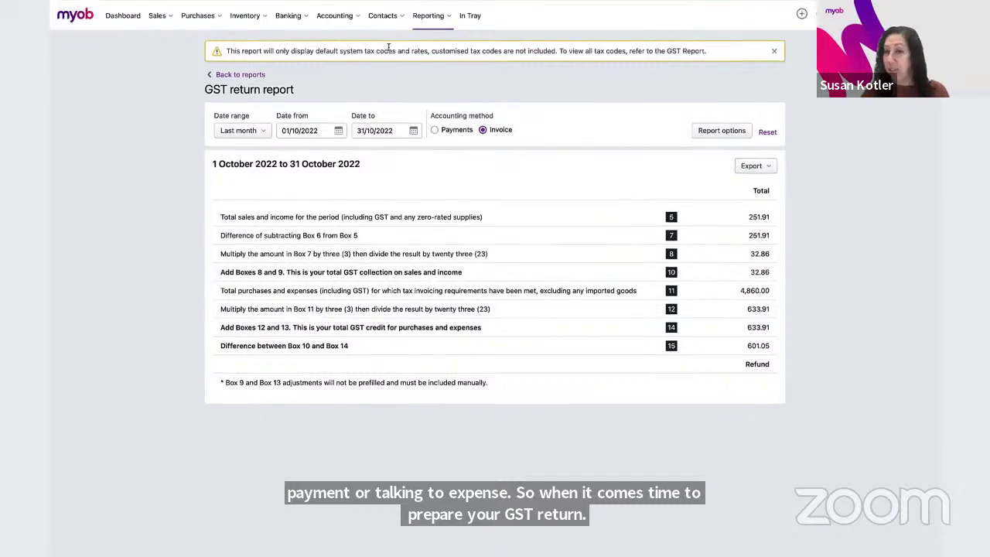
{"action": "left_click", "coordinate": [323, 17]}
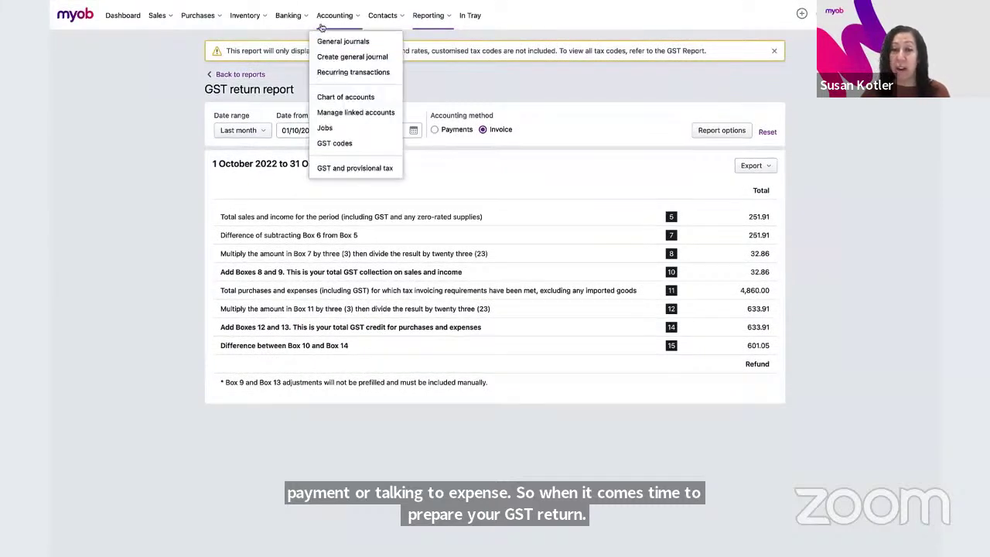
{"action": "left_click", "coordinate": [338, 169]}
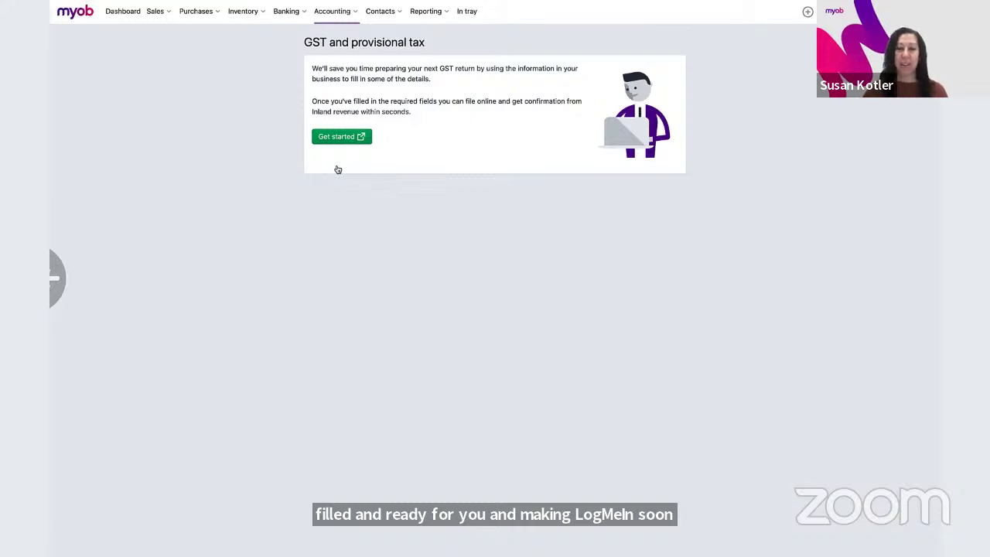
{"action": "key", "text": "alt+Tab"}
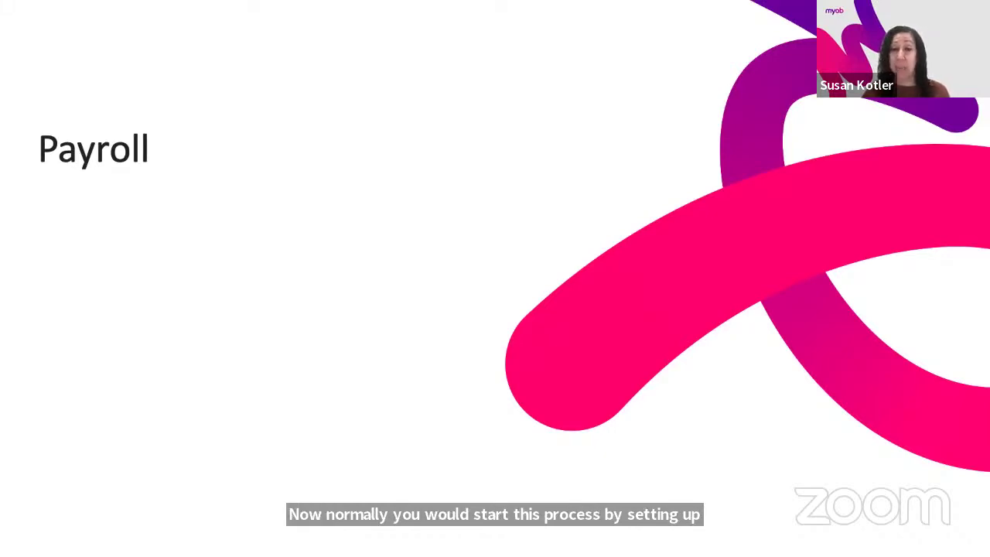
- Open the first listed employee's record and review the personal, employment, standard pay and leave details
{"action": "key", "text": "Right"}
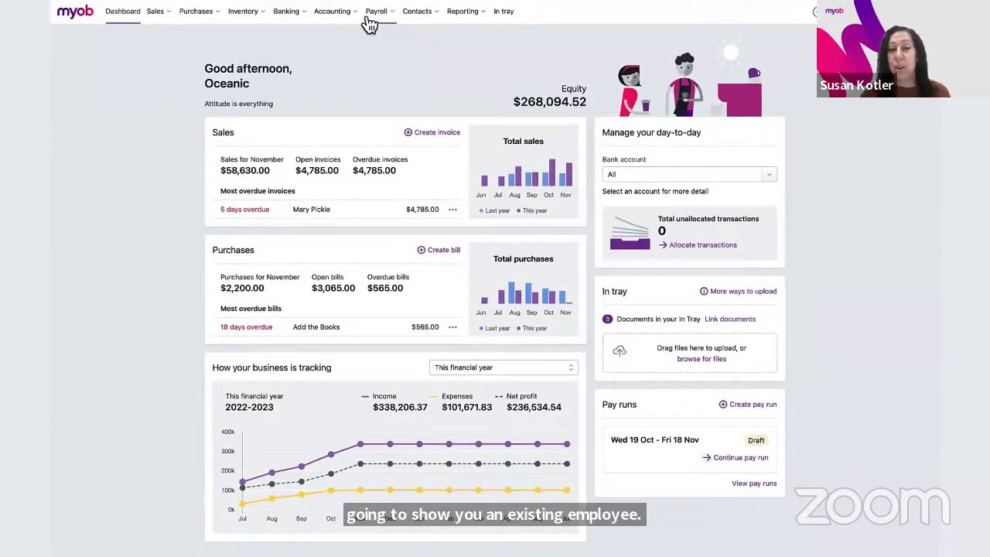
{"action": "left_click", "coordinate": [369, 20]}
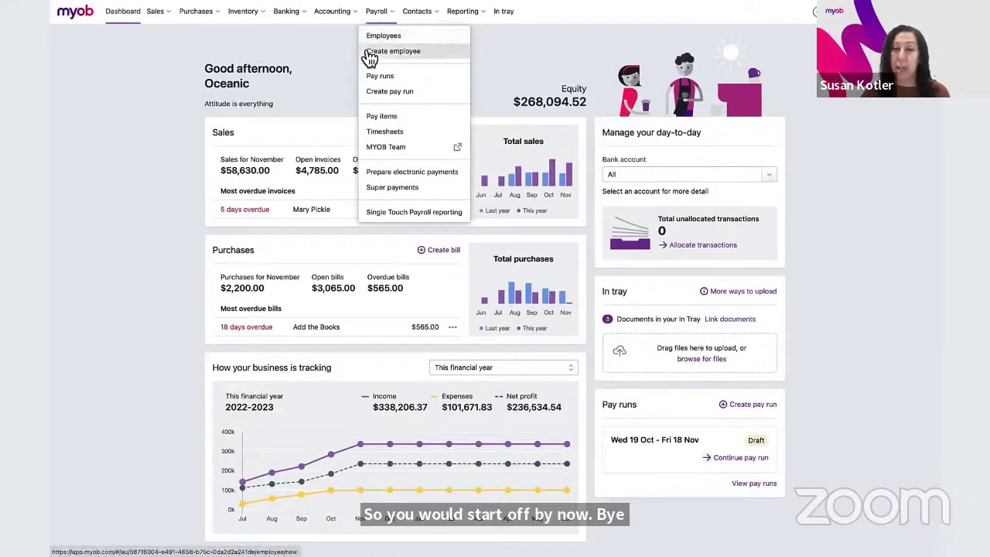
{"action": "left_click", "coordinate": [372, 37]}
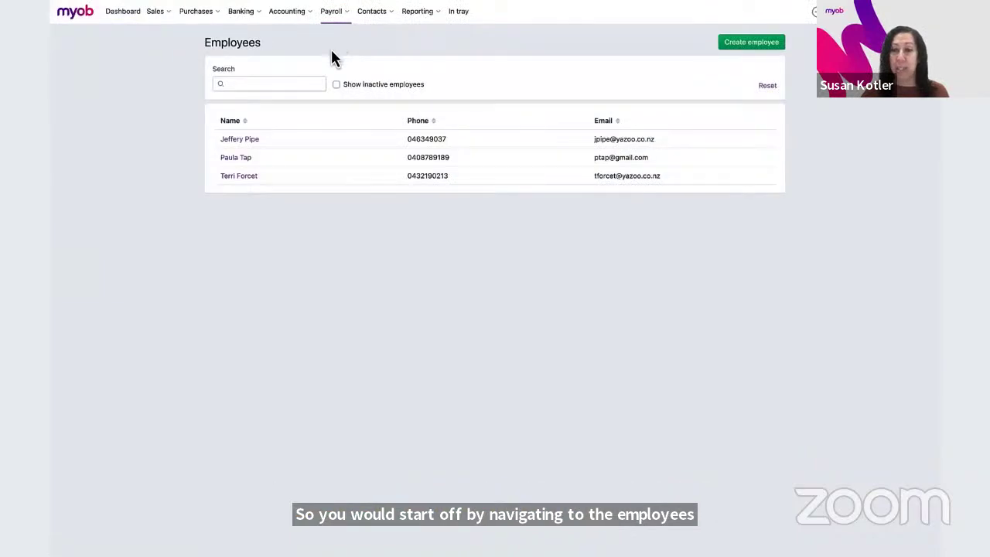
{"action": "left_click", "coordinate": [250, 140]}
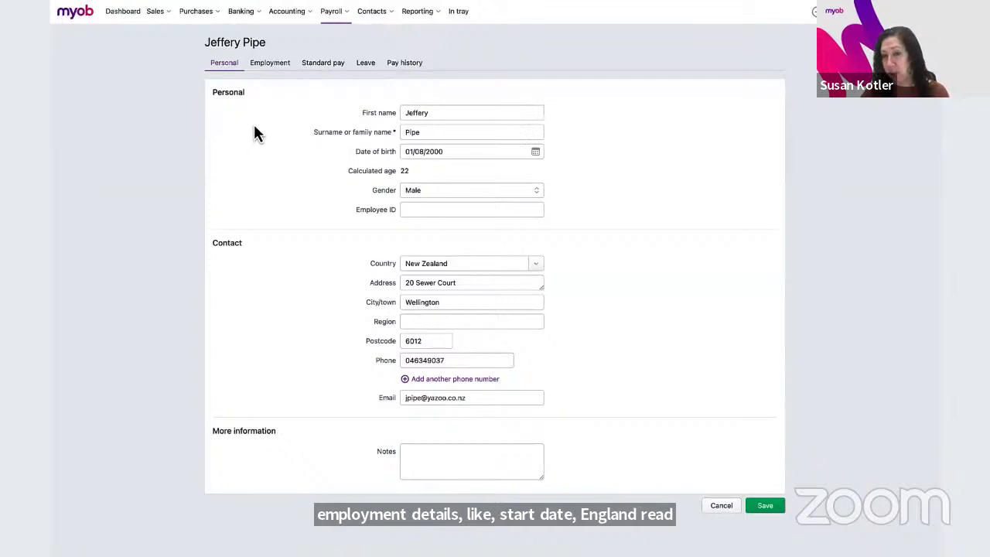
{"action": "left_click", "coordinate": [267, 72]}
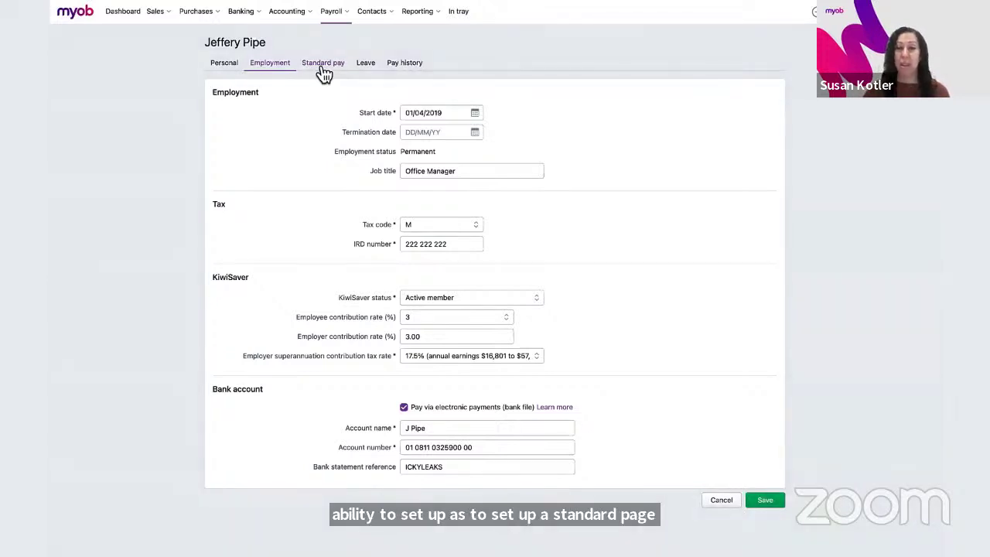
{"action": "left_click", "coordinate": [323, 66]}
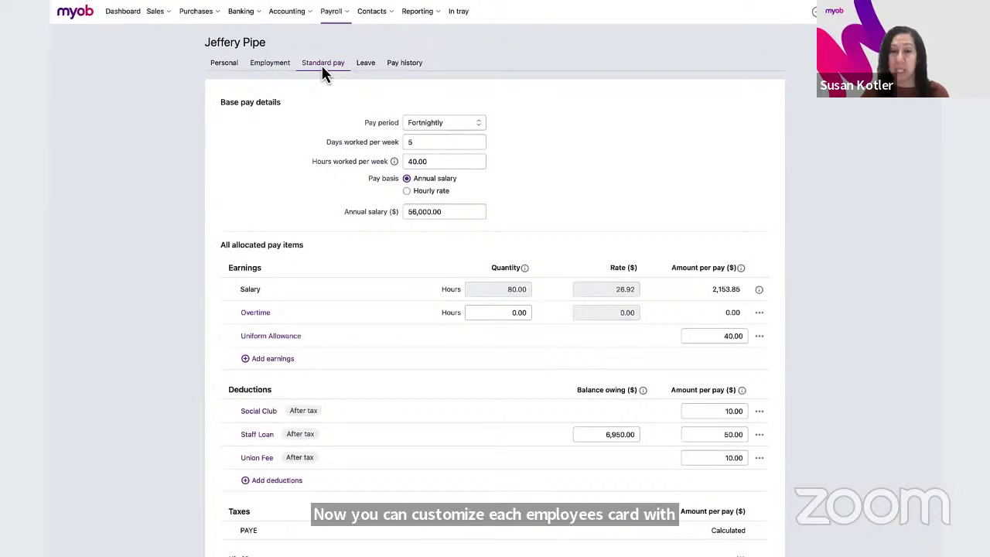
{"action": "left_click", "coordinate": [358, 68]}
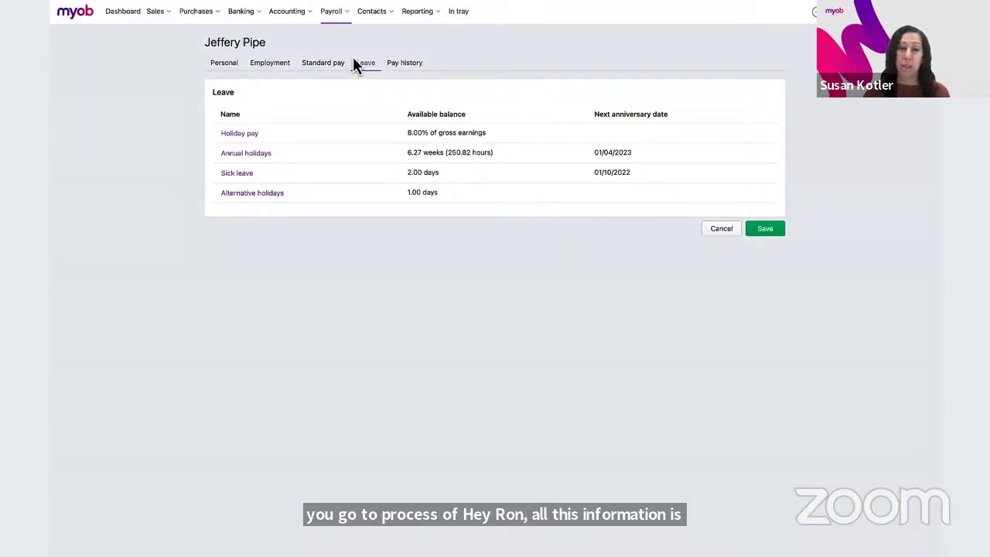
- Create a fortnightly pay run with the pay period starting 08/06/2022 and proceed to calculating the pays
{"action": "left_click", "coordinate": [338, 14]}
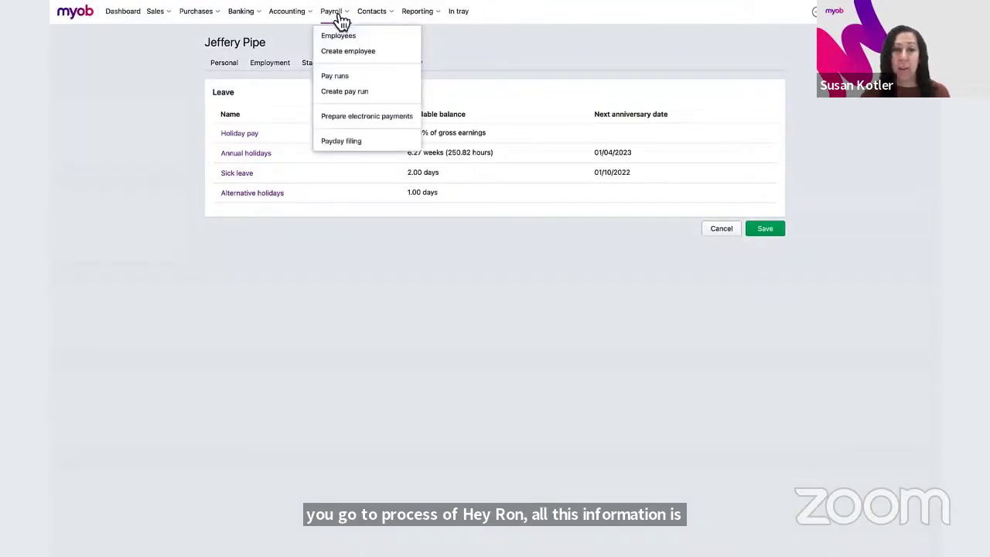
{"action": "left_click", "coordinate": [344, 92]}
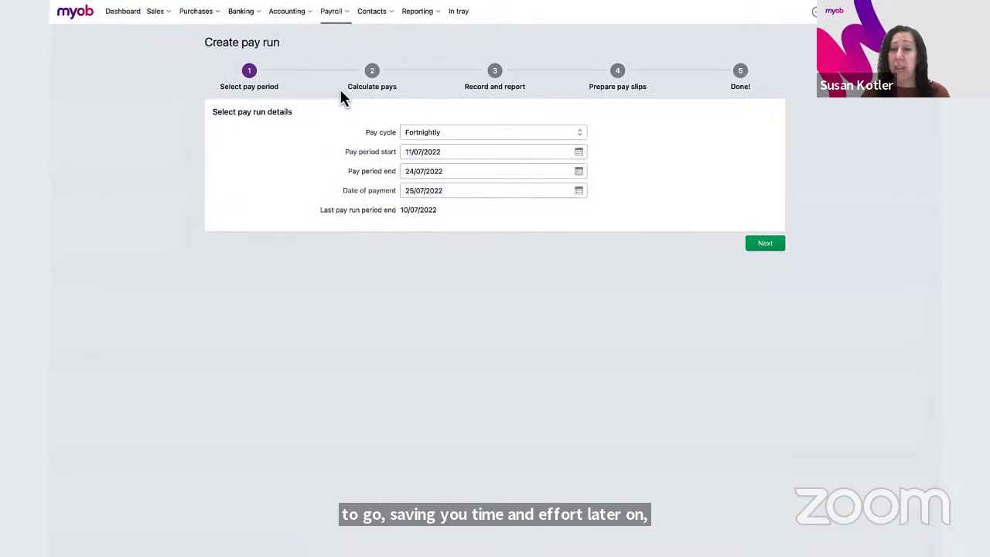
{"action": "left_click", "coordinate": [579, 151]}
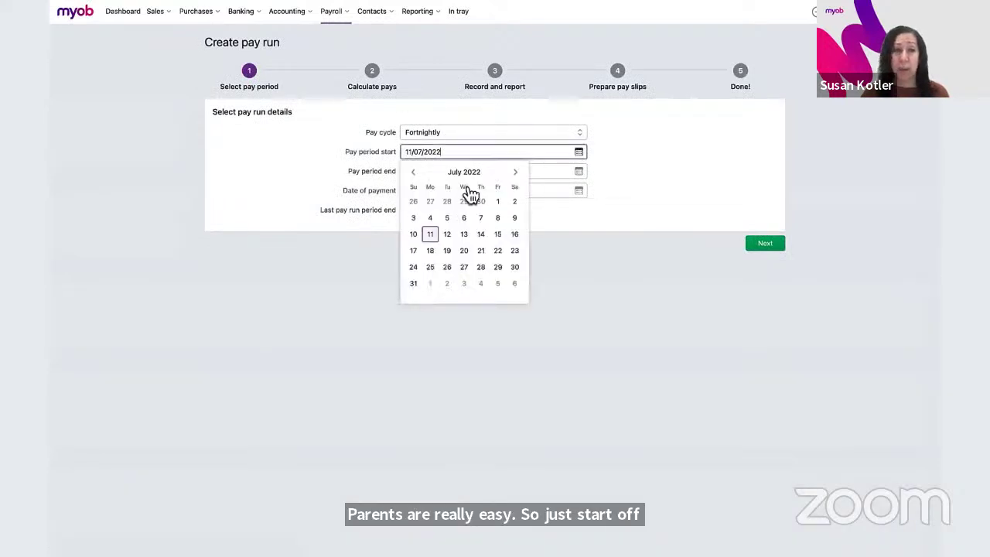
{"action": "left_click", "coordinate": [413, 172]}
{"action": "left_click", "coordinate": [464, 217]}
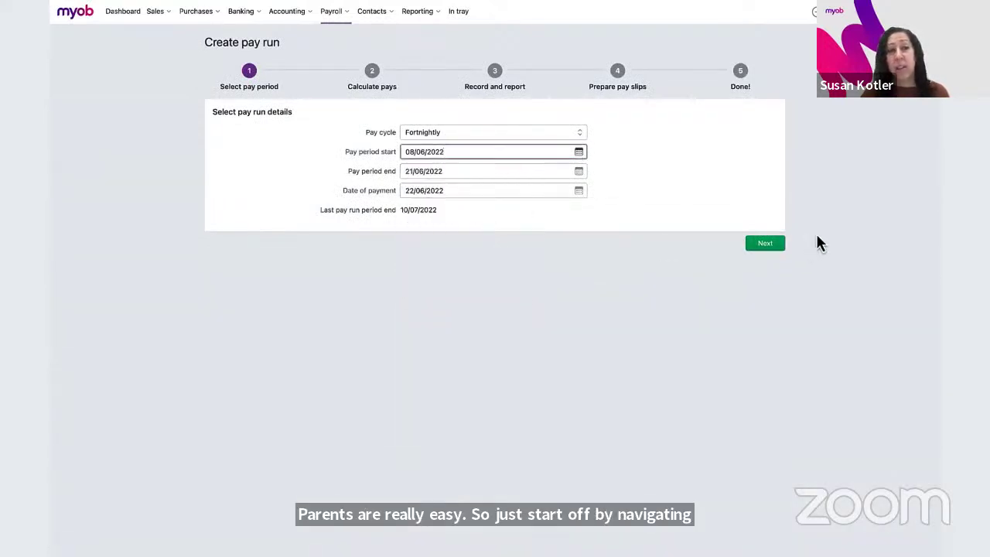
{"action": "left_click", "coordinate": [772, 243]}
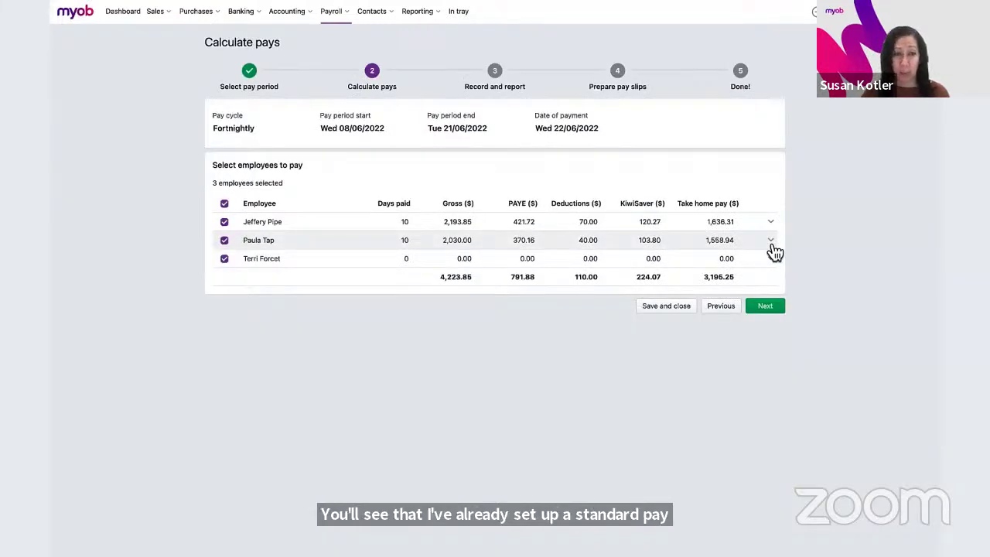
- Set the first employee's salary hours to 75, check the rest of the pay details and proceed to the Record and report stage
{"action": "left_click", "coordinate": [772, 228]}
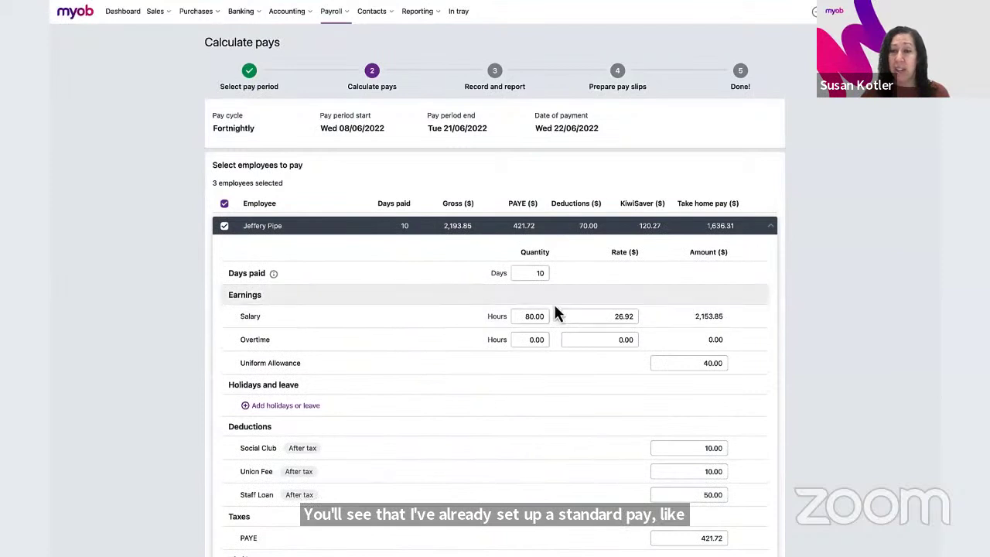
{"action": "left_click", "coordinate": [523, 314]}
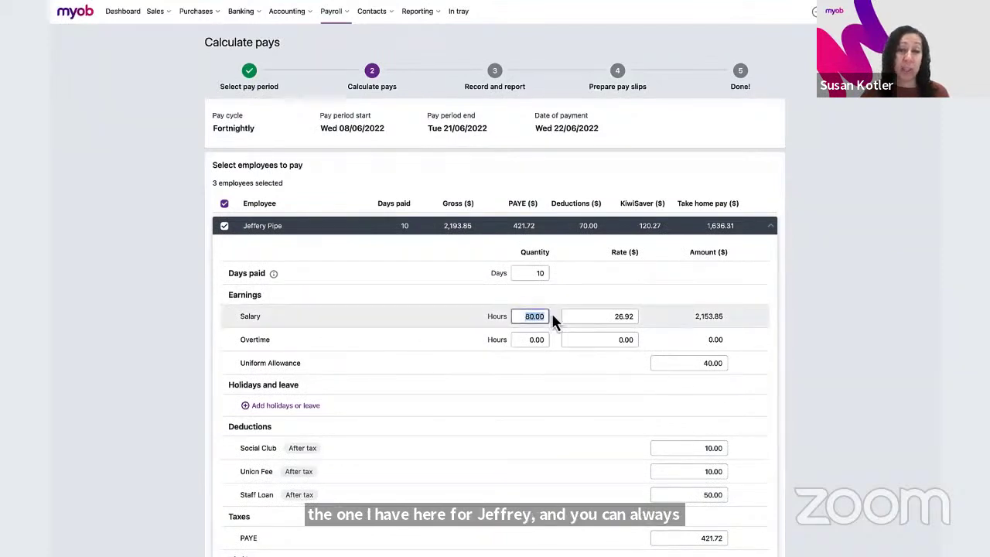
{"action": "type", "text": "75"}
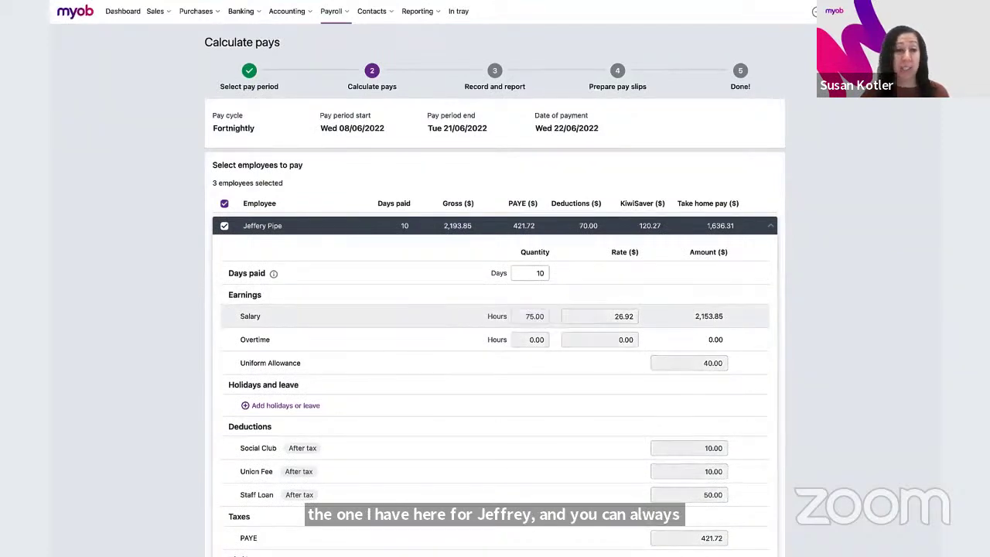
{"action": "scroll", "coordinate": [495, 278], "scroll_direction": "down", "scroll_amount": 3}
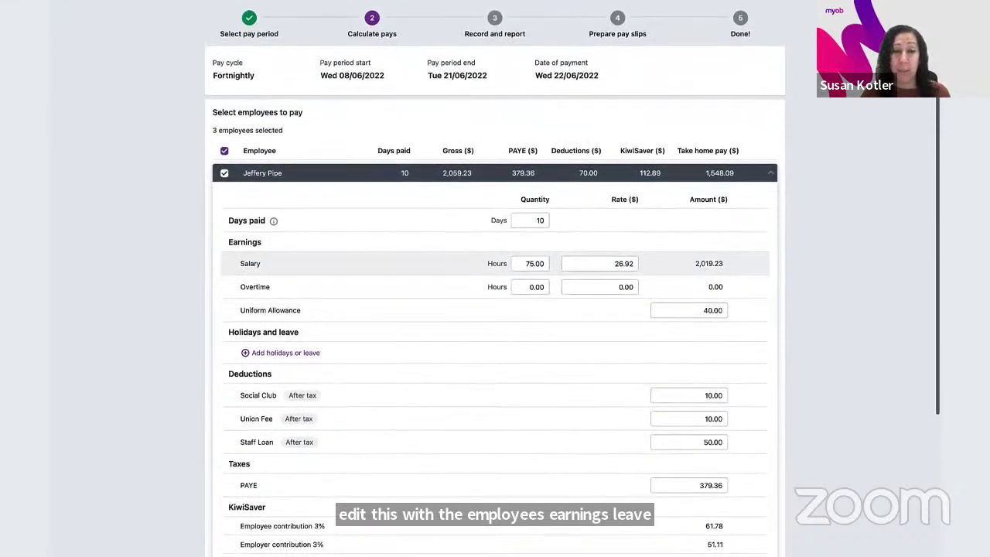
{"action": "scroll", "coordinate": [495, 279], "scroll_direction": "down", "scroll_amount": 2}
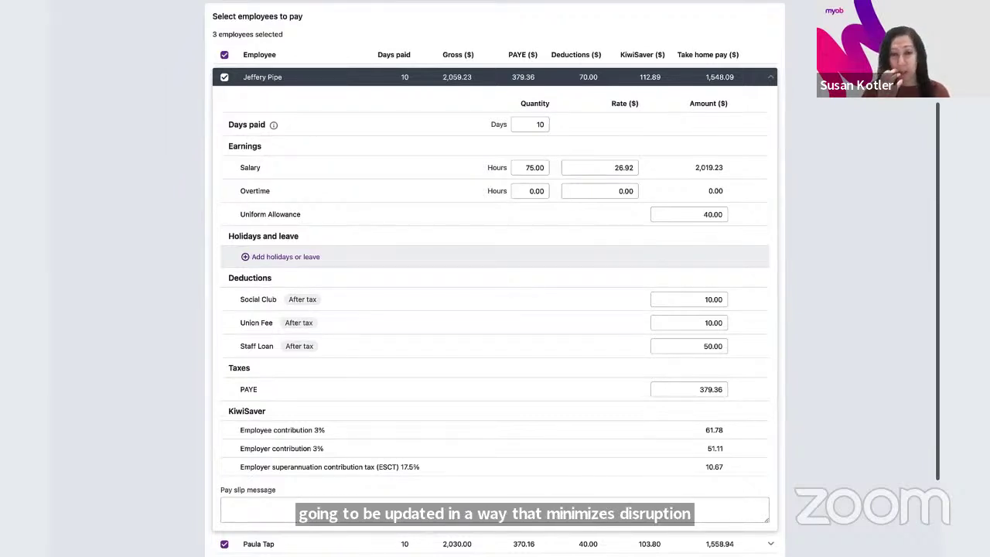
{"action": "scroll", "coordinate": [495, 256], "scroll_direction": "up", "scroll_amount": 1}
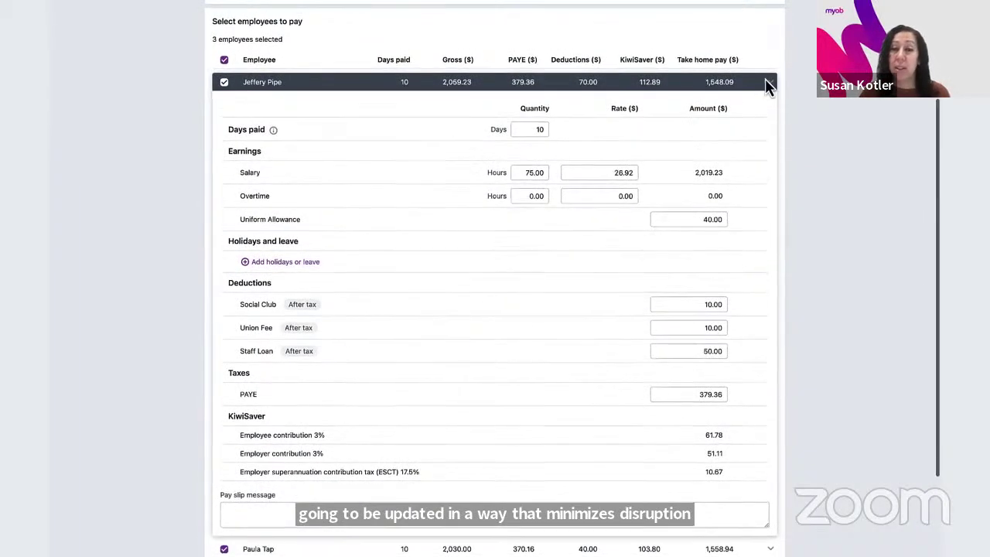
{"action": "left_click", "coordinate": [769, 81]}
{"action": "left_click", "coordinate": [764, 308]}
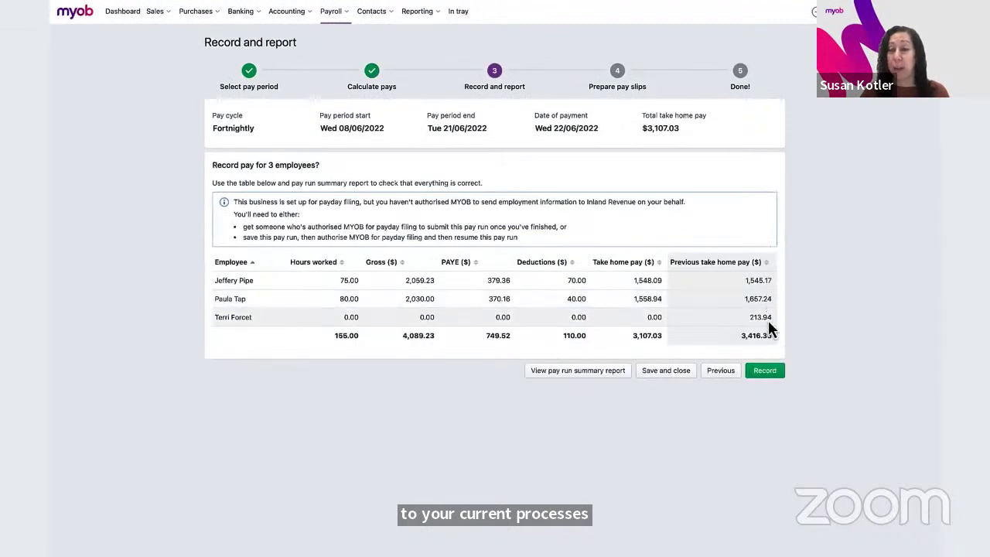
- View the pay run summary report and start recording the pay run
{"action": "left_click", "coordinate": [620, 373]}
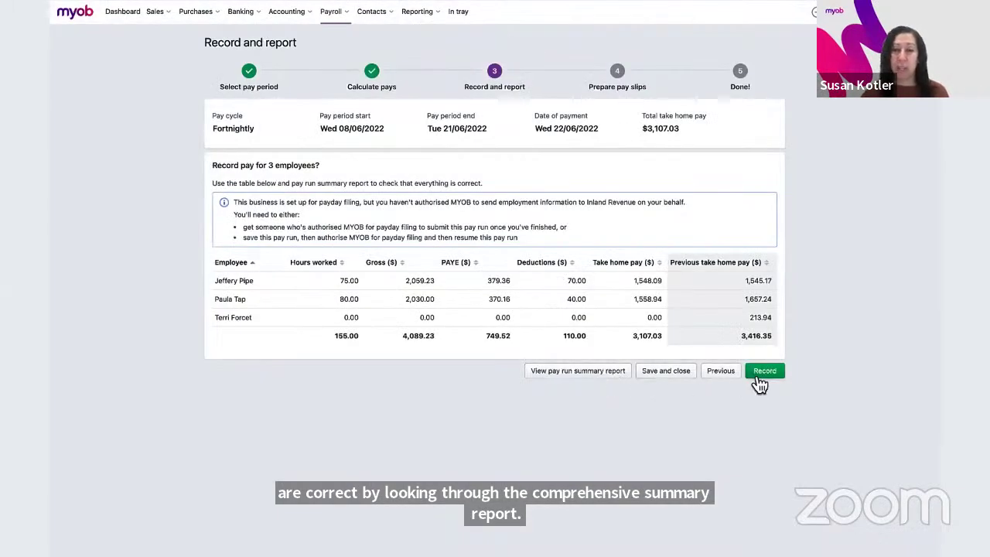
{"action": "left_click", "coordinate": [762, 374]}
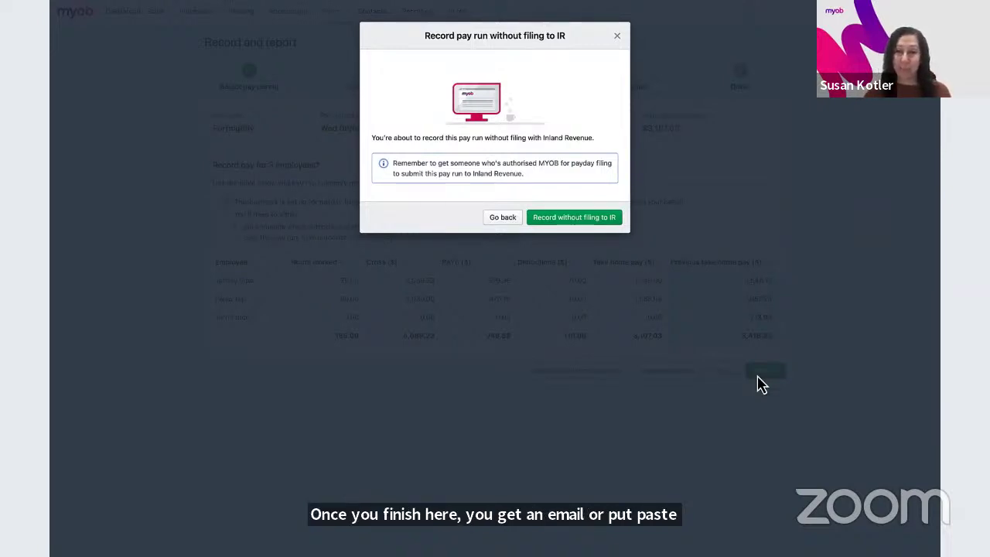
{"action": "key", "text": "alt+Tab"}
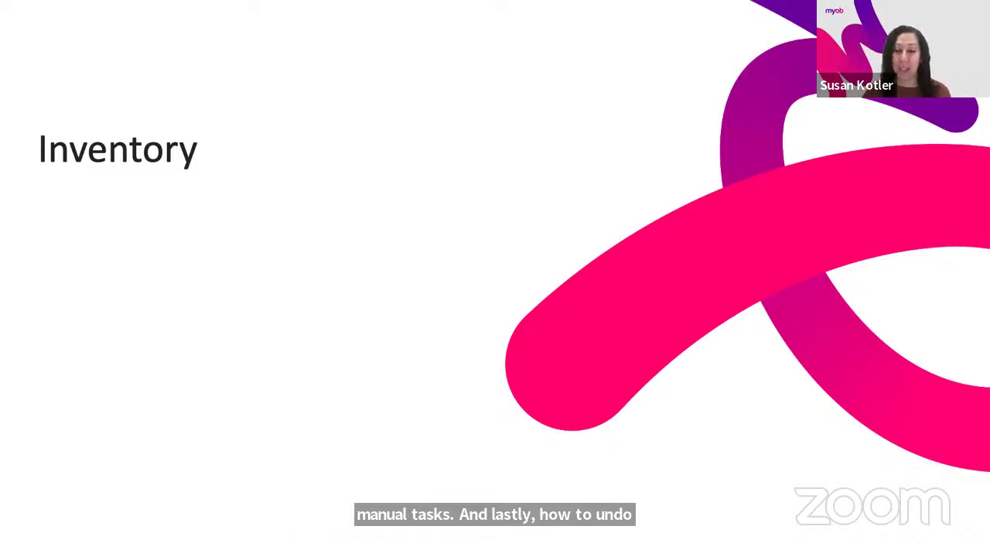
- Open the Arsenal AL inventory item in the Bruno's Footy Jerseys file and review its selling, buying and restocking details
{"action": "key", "text": "Right"}
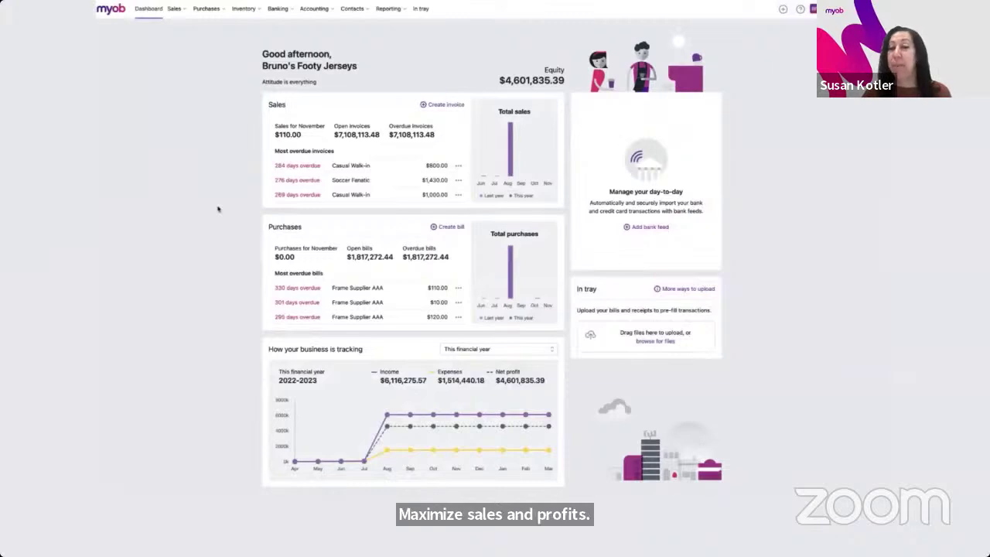
{"action": "left_click", "coordinate": [246, 9]}
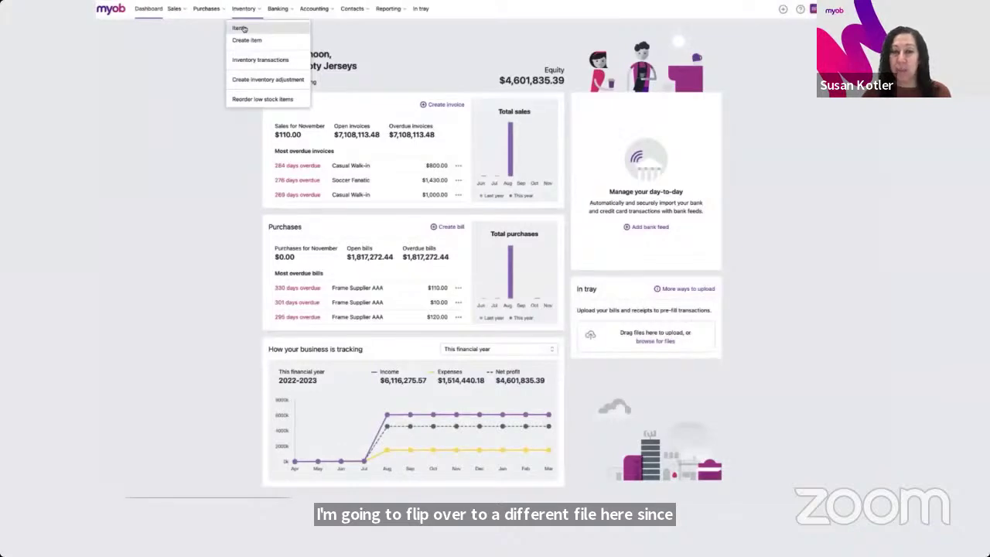
{"action": "left_click", "coordinate": [242, 28]}
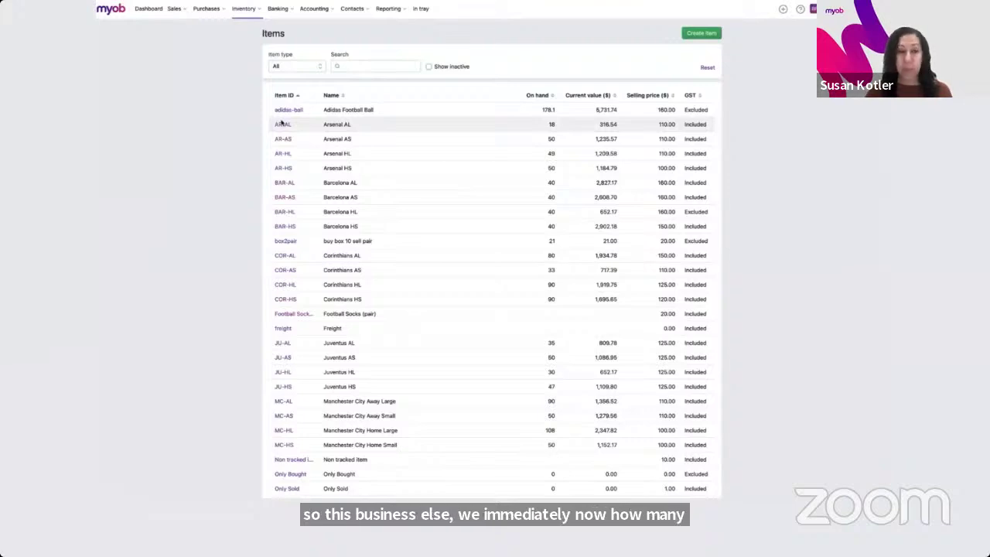
{"action": "left_click", "coordinate": [282, 125]}
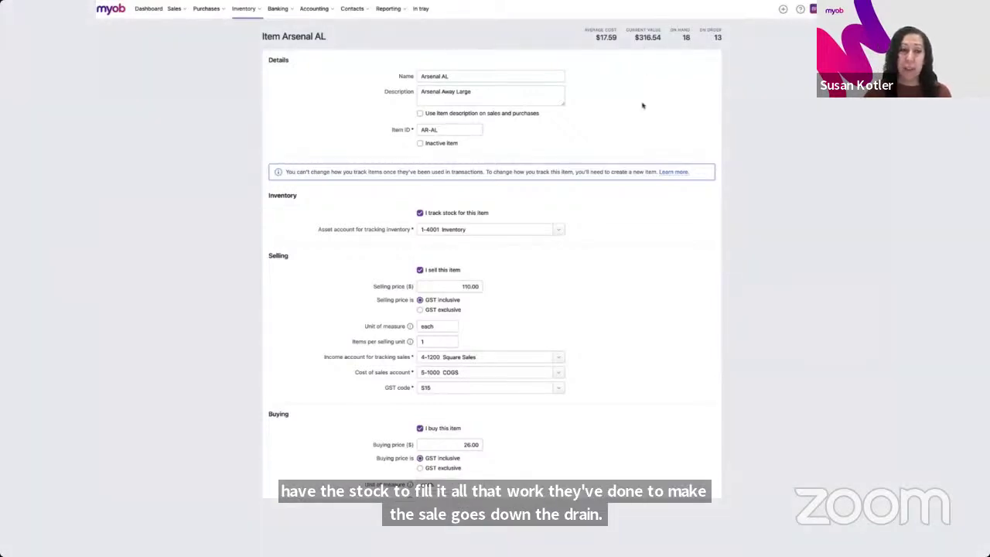
{"action": "scroll", "coordinate": [641, 198], "scroll_direction": "down", "scroll_amount": 5}
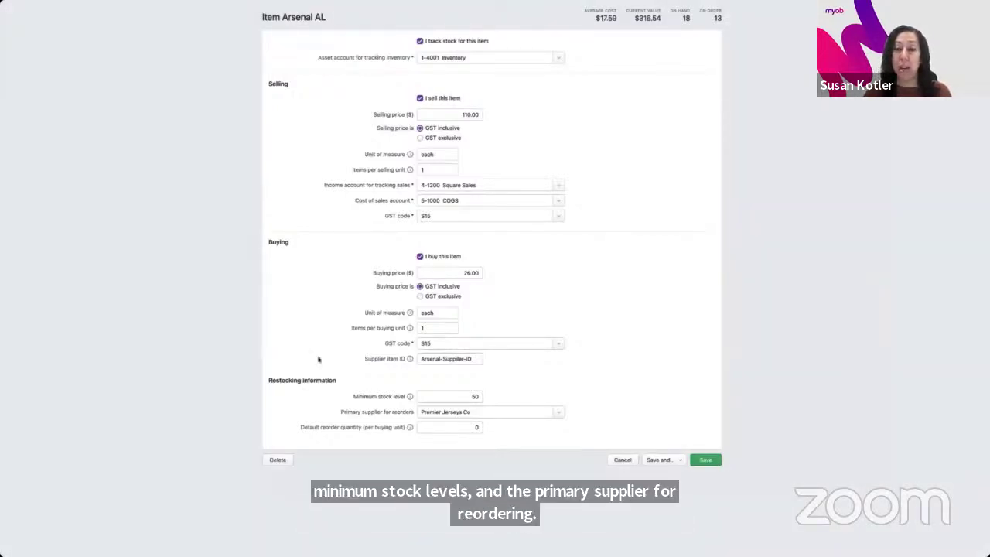
{"action": "scroll", "coordinate": [244, 238], "scroll_direction": "up", "scroll_amount": 1}
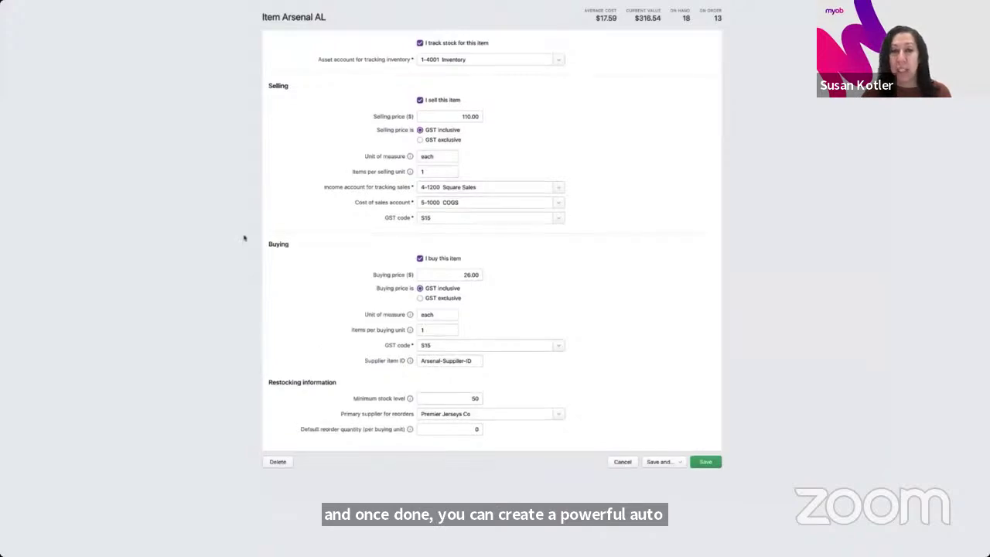
{"action": "scroll", "coordinate": [245, 238], "scroll_direction": "up", "scroll_amount": 5}
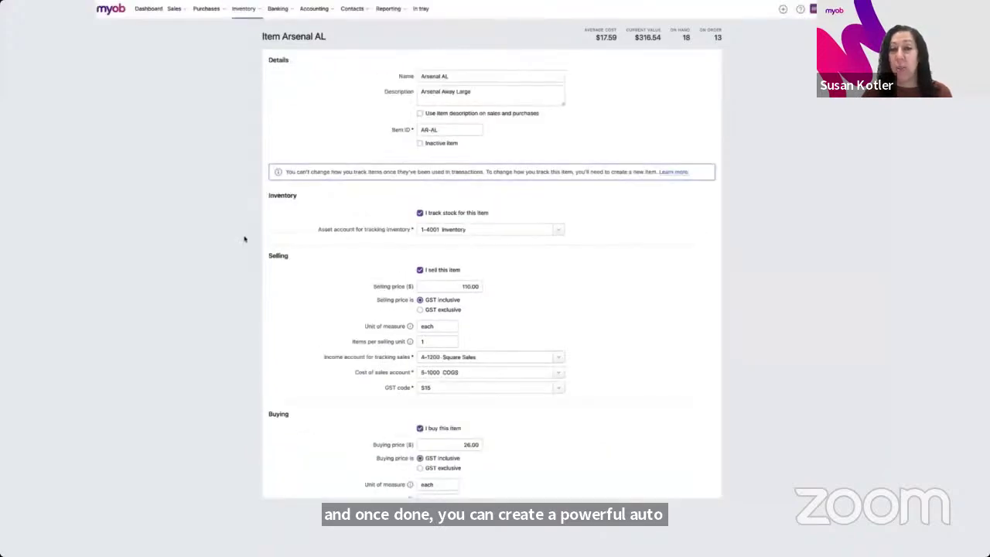
- Create purchase orders for all low stock items in the Reorder report
{"action": "left_click", "coordinate": [245, 9]}
{"action": "left_click", "coordinate": [263, 99]}
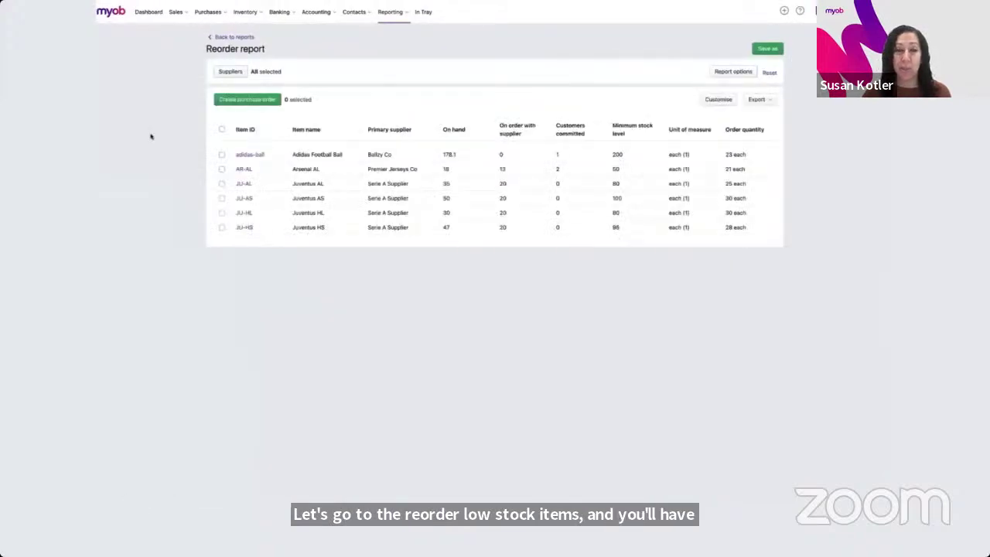
{"action": "left_click", "coordinate": [222, 130]}
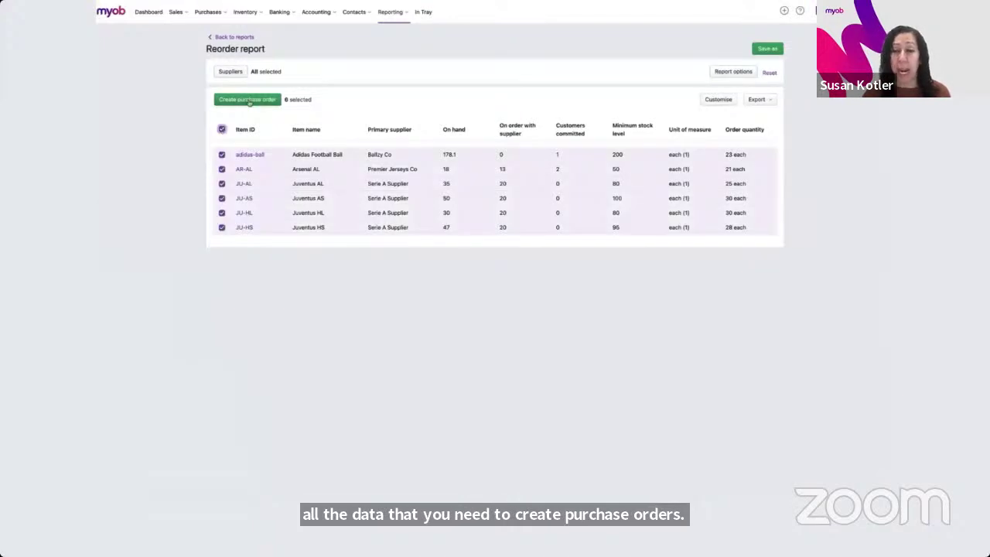
{"action": "left_click", "coordinate": [248, 100]}
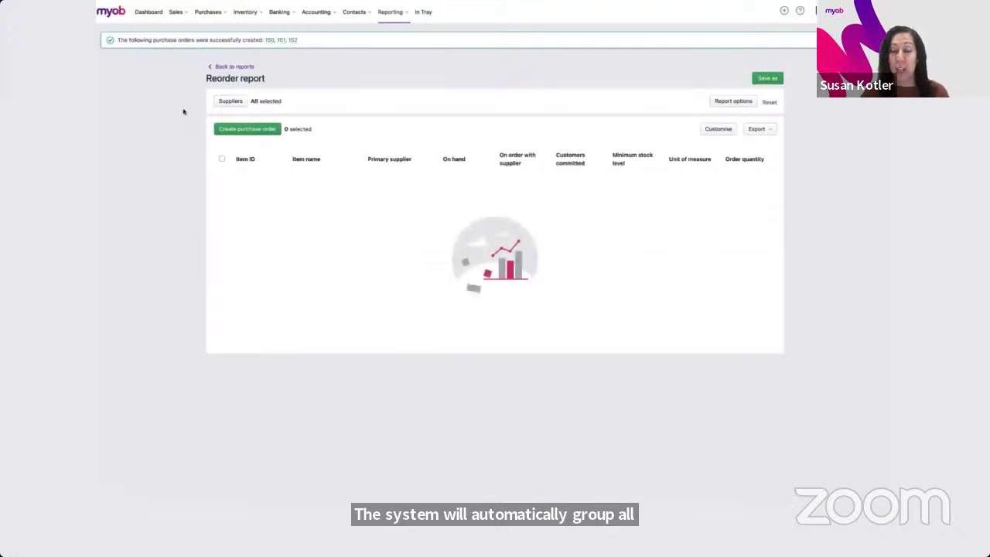
- Open the purchase order for Serie A Supplier, convert it to a bill and save the bill
{"action": "left_click", "coordinate": [292, 40]}
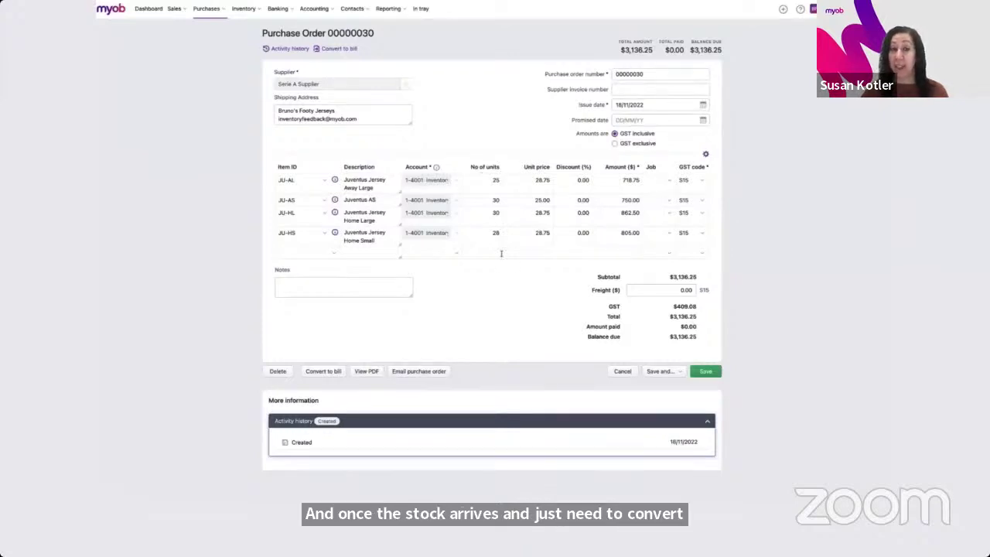
{"action": "left_click", "coordinate": [320, 372]}
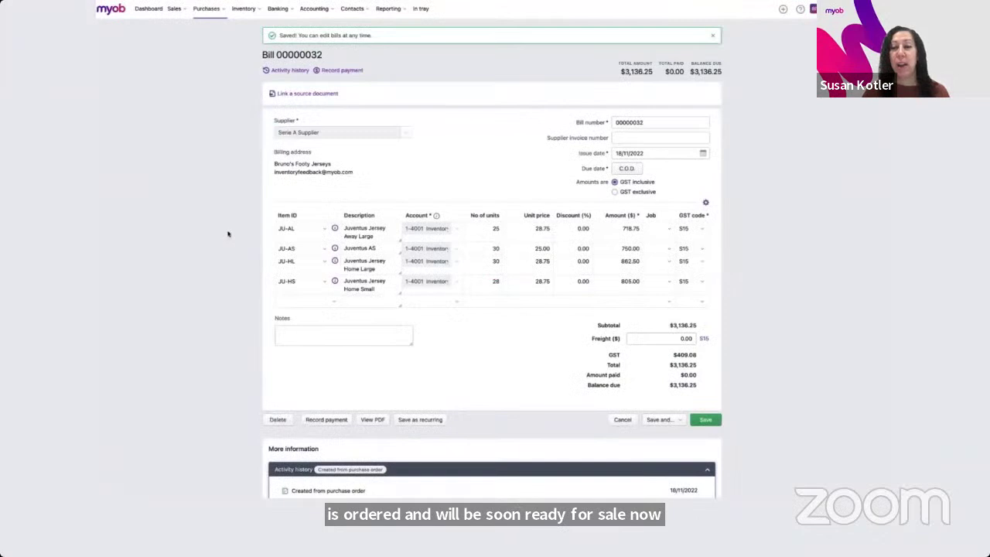
- Create a sales invoice for the Casual Walk-in customer with one Arsenal AL item and save it
{"action": "left_click", "coordinate": [176, 10]}
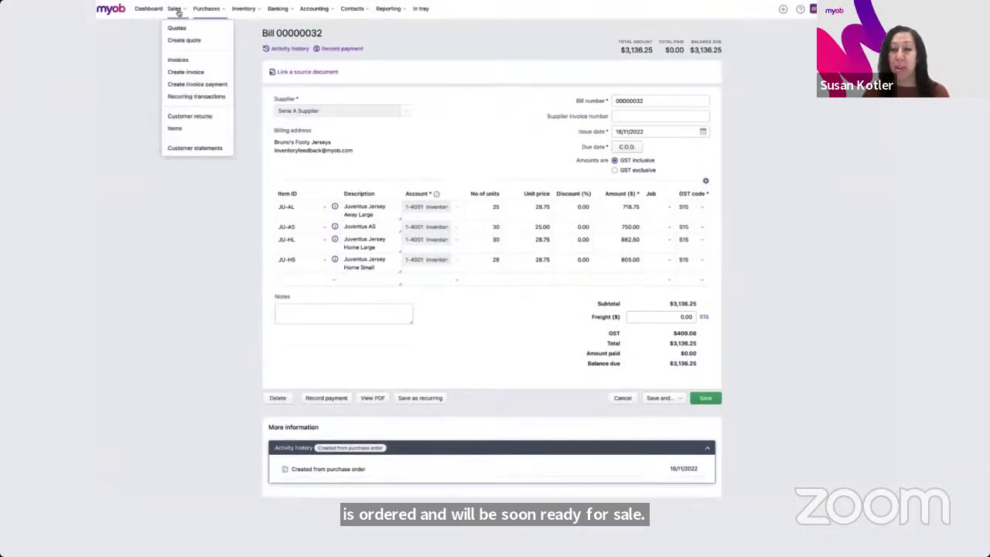
{"action": "left_click", "coordinate": [186, 62]}
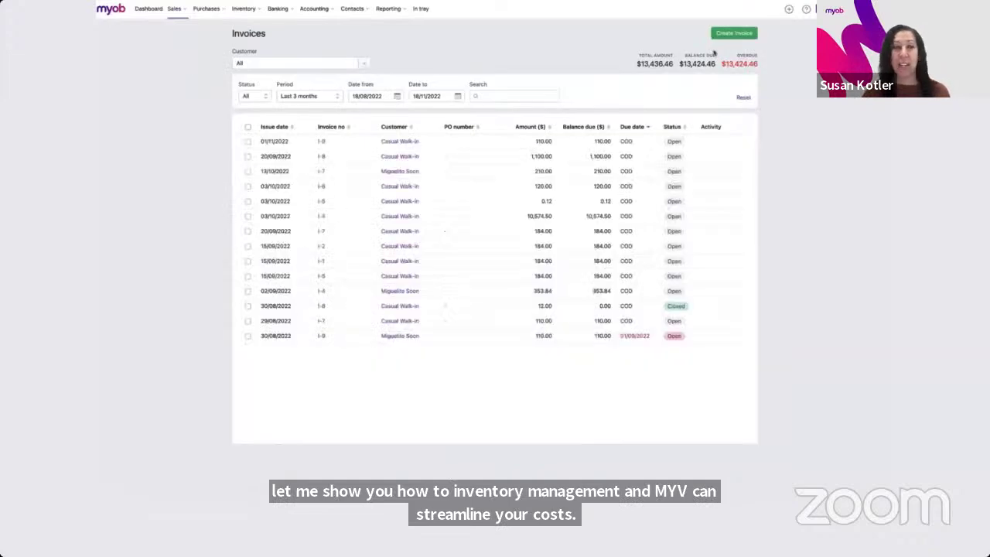
{"action": "left_click", "coordinate": [727, 33]}
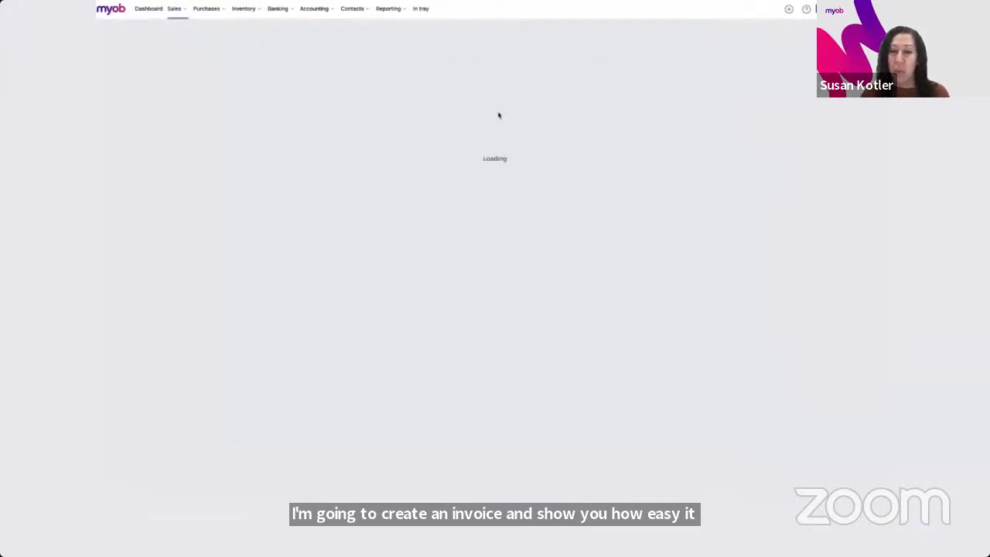
{"action": "left_click", "coordinate": [409, 68]}
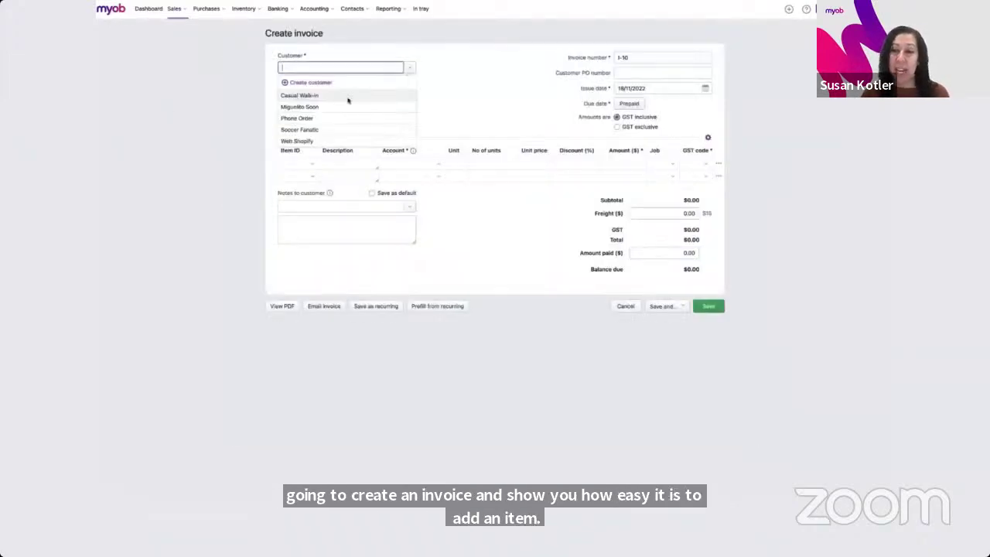
{"action": "left_click", "coordinate": [325, 96]}
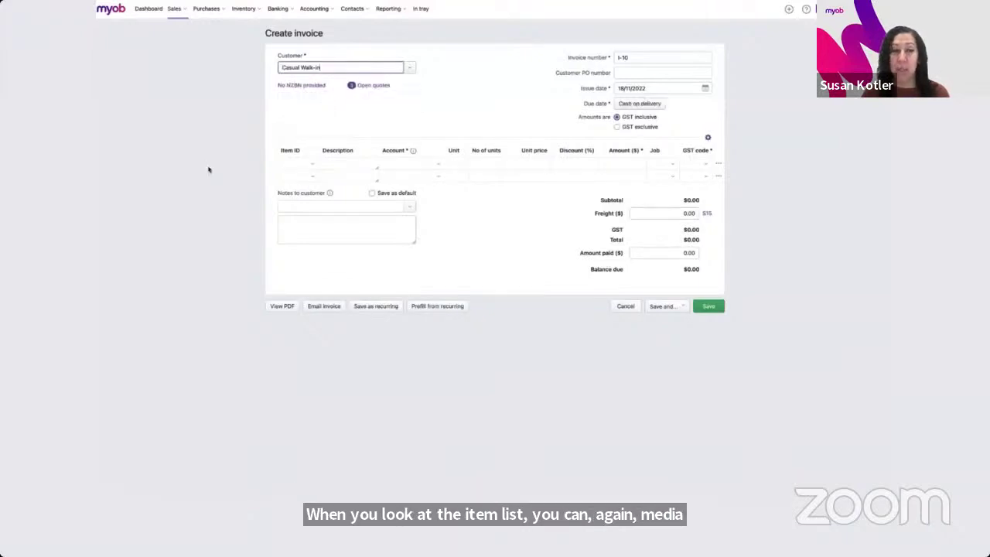
{"action": "left_click", "coordinate": [313, 168]}
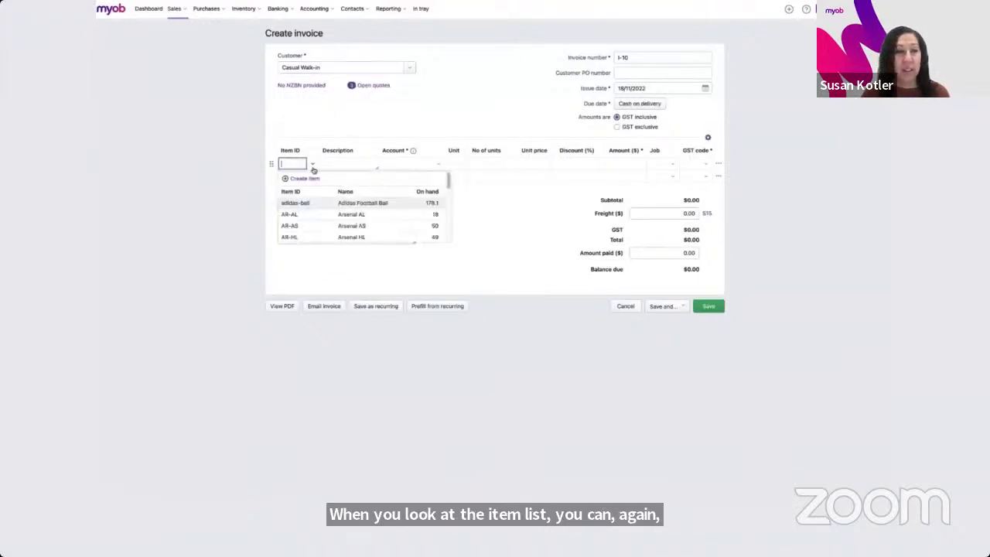
{"action": "left_click", "coordinate": [419, 214]}
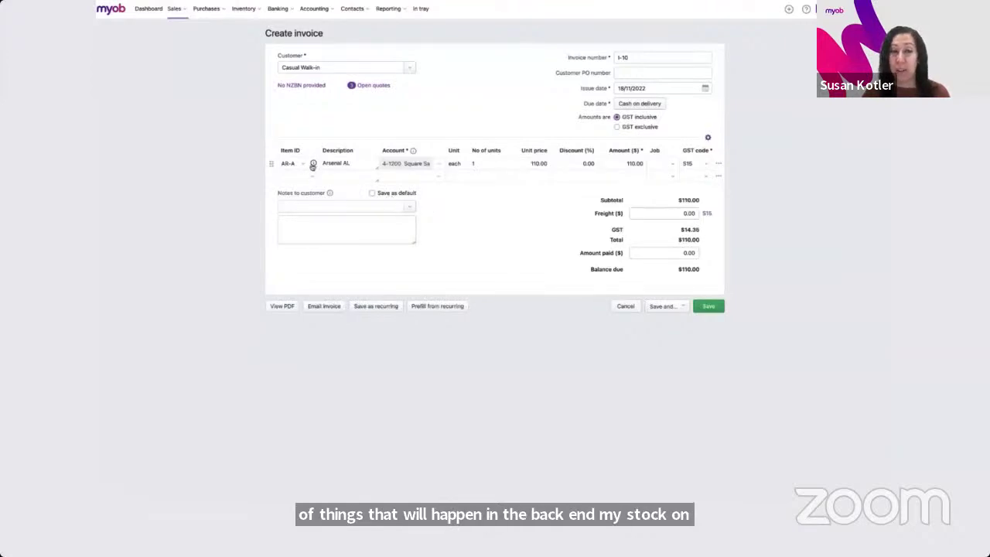
{"action": "mouse_move", "coordinate": [313, 166]}
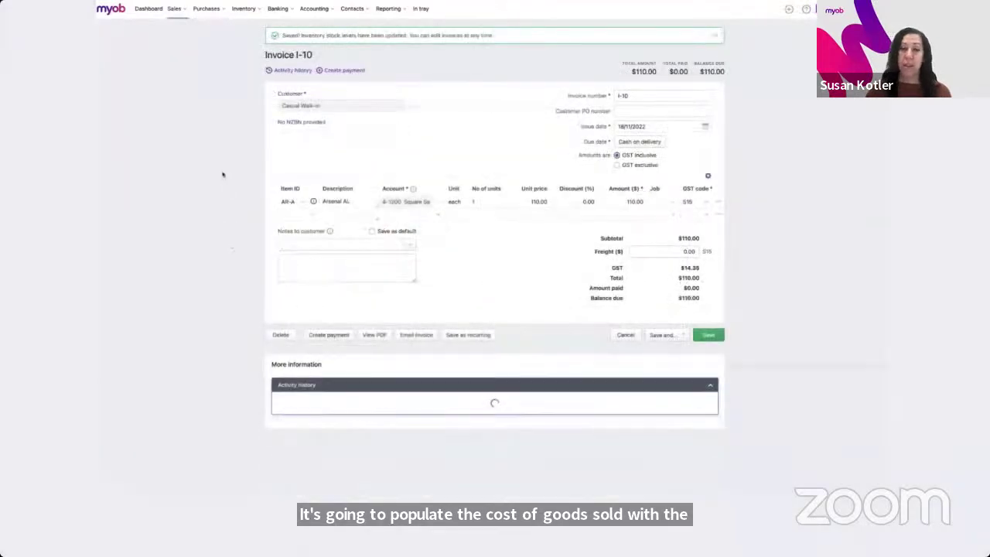
- Open the Item sales analysis report from the inventory reports and review each item's sales, costs and profit margin
{"action": "left_click", "coordinate": [385, 11]}
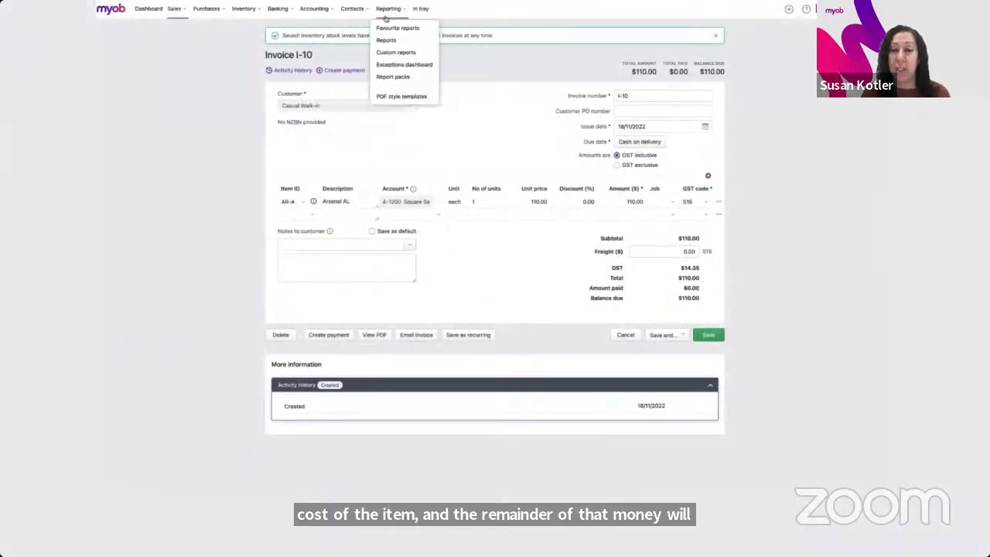
{"action": "left_click", "coordinate": [386, 40]}
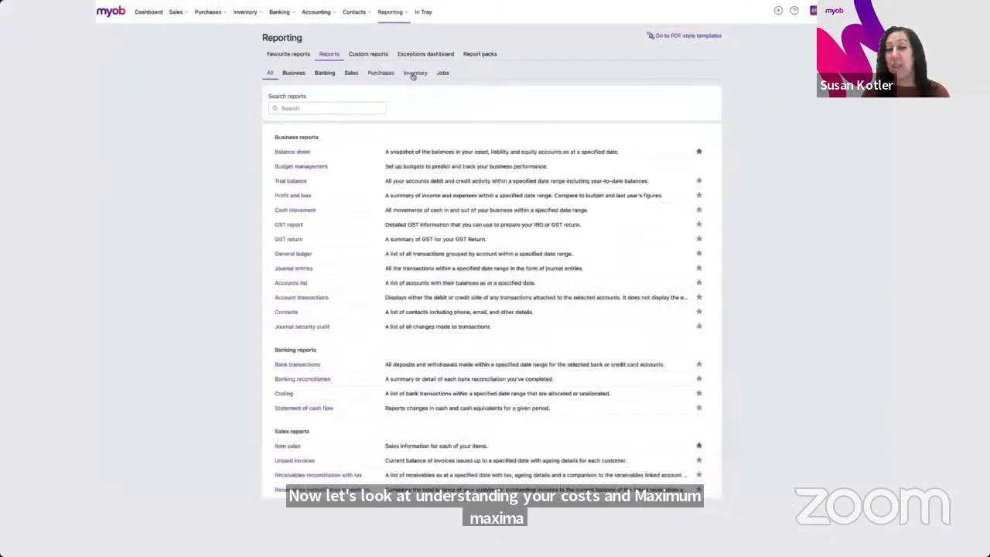
{"action": "left_click", "coordinate": [414, 74]}
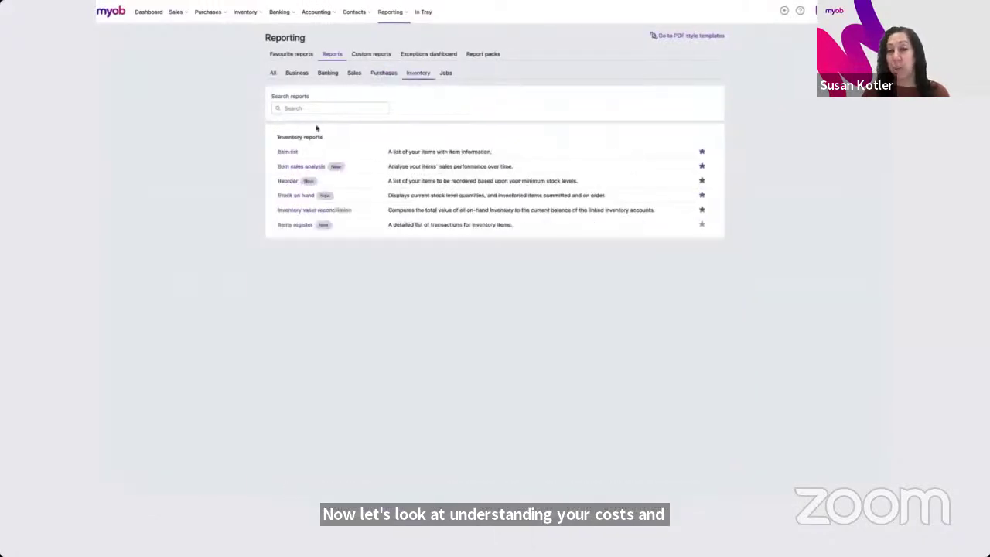
{"action": "left_click", "coordinate": [300, 166]}
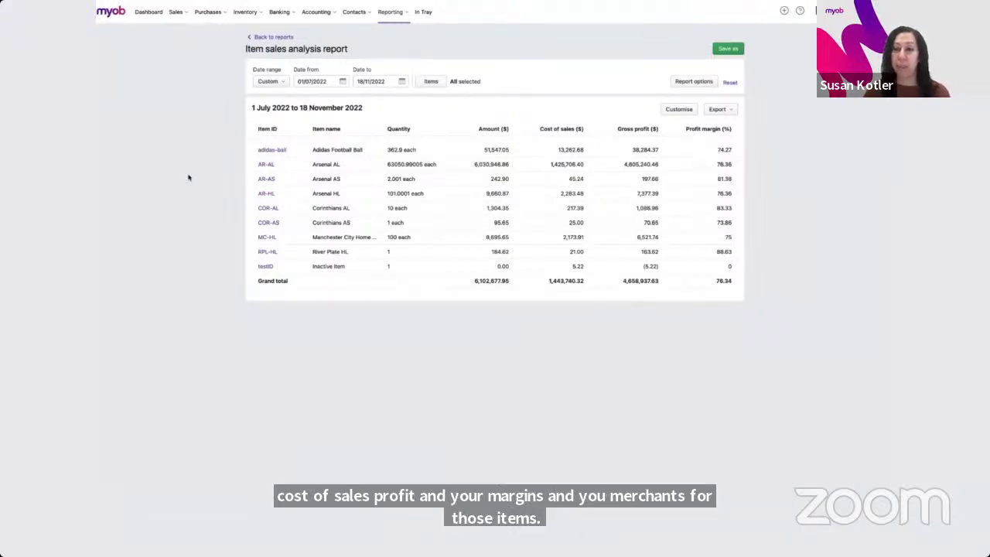
{"action": "key", "text": "alt+Tab"}
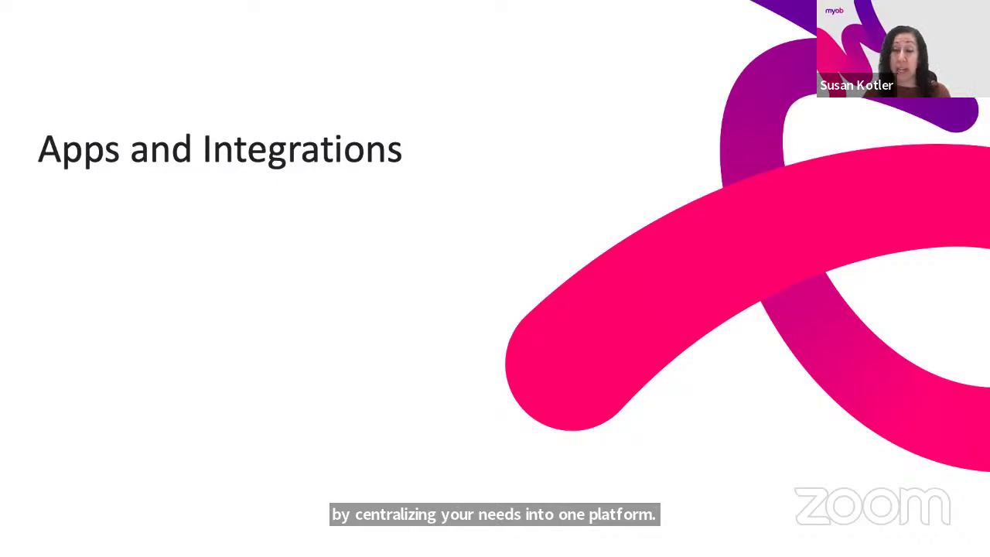
{"action": "key", "text": "Right"}
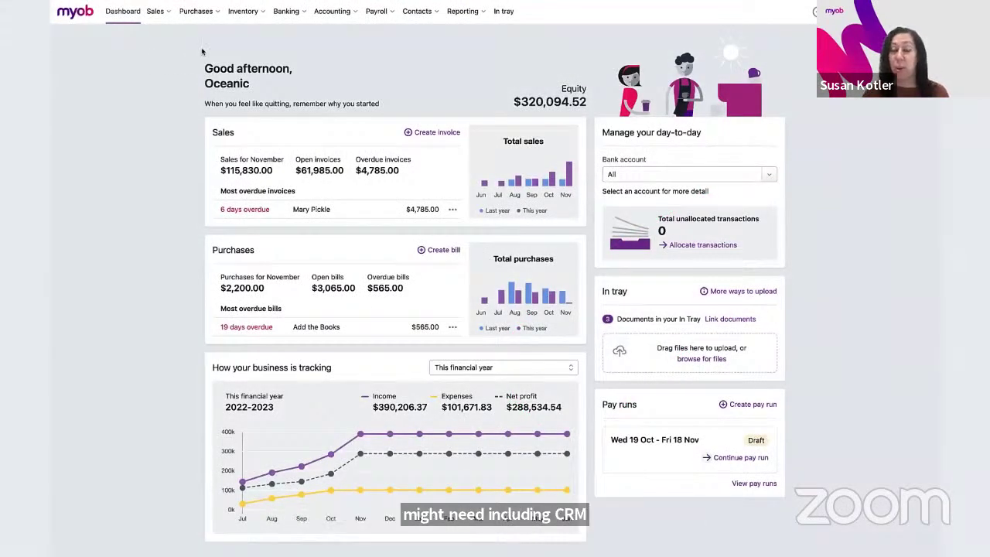
- Open the App marketplace and browse the third-party apps that integrate with MYOB Business
{"action": "left_click", "coordinate": [897, 11]}
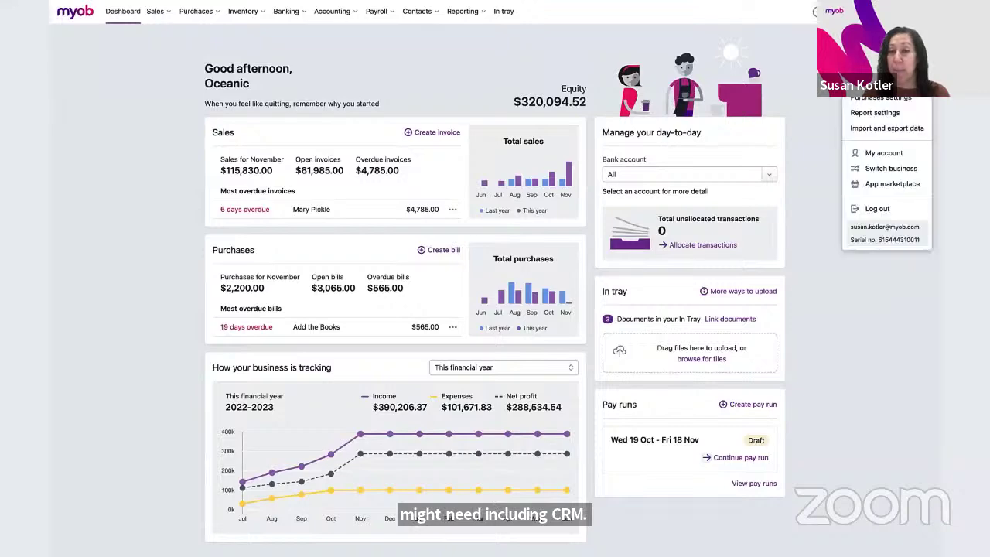
{"action": "left_click", "coordinate": [881, 186]}
{"action": "scroll", "coordinate": [893, 188], "scroll_direction": "down", "scroll_amount": 3}
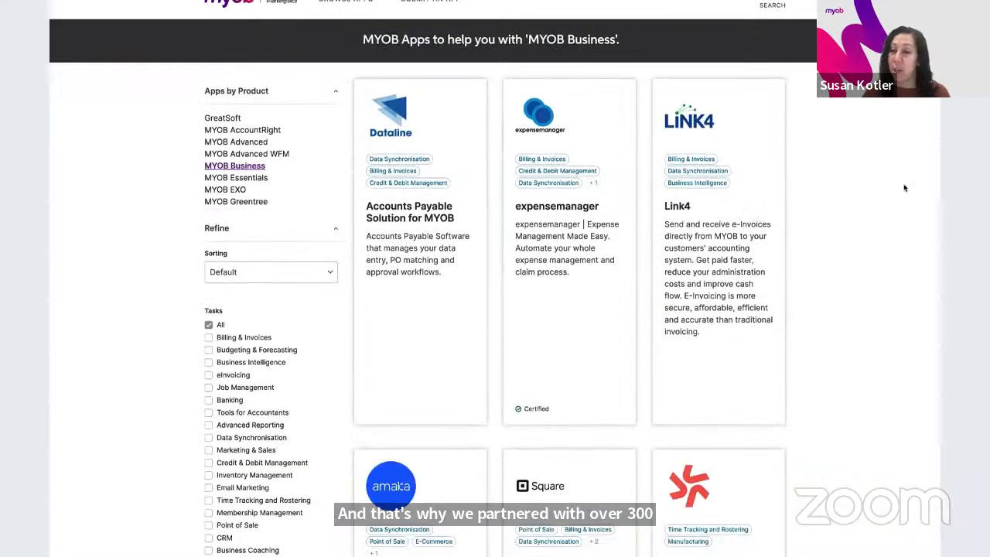
{"action": "scroll", "coordinate": [904, 188], "scroll_direction": "down", "scroll_amount": 5}
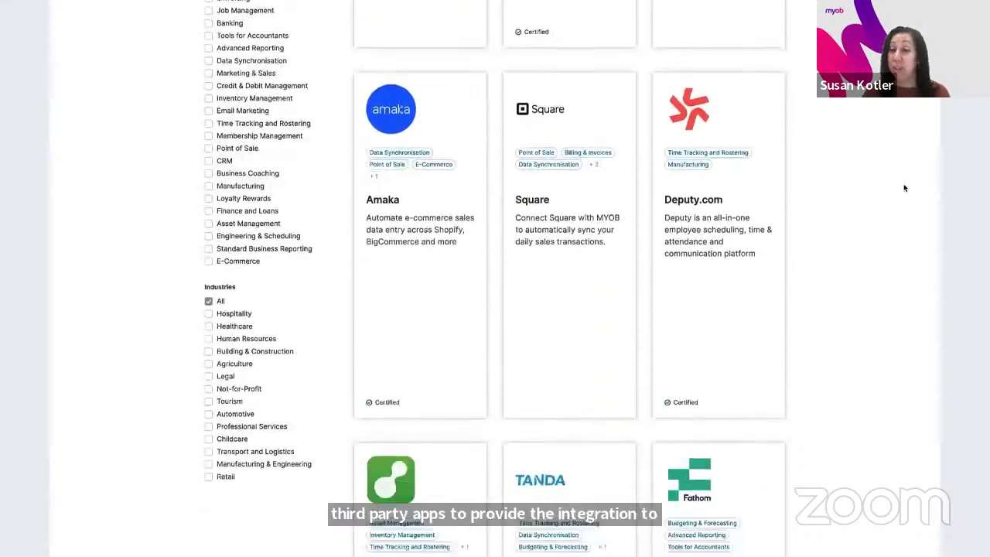
{"action": "scroll", "coordinate": [904, 188], "scroll_direction": "down", "scroll_amount": 4}
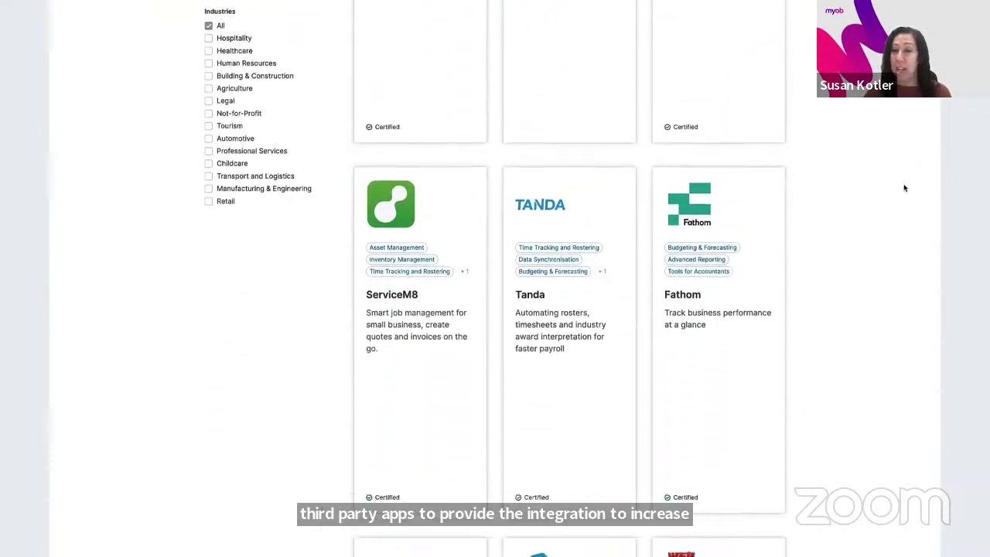
{"action": "scroll", "coordinate": [904, 187], "scroll_direction": "down", "scroll_amount": 3}
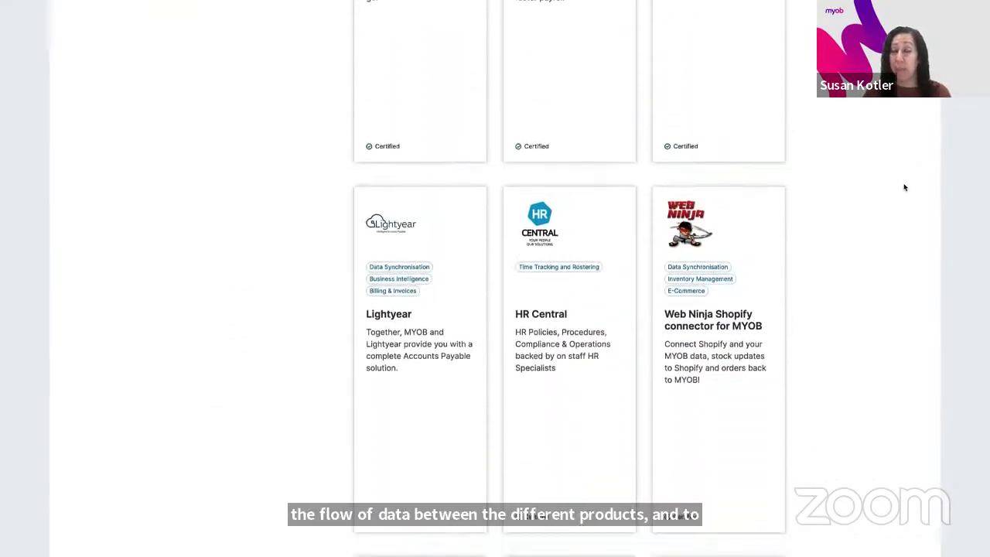
{"action": "scroll", "coordinate": [904, 188], "scroll_direction": "down", "scroll_amount": 6}
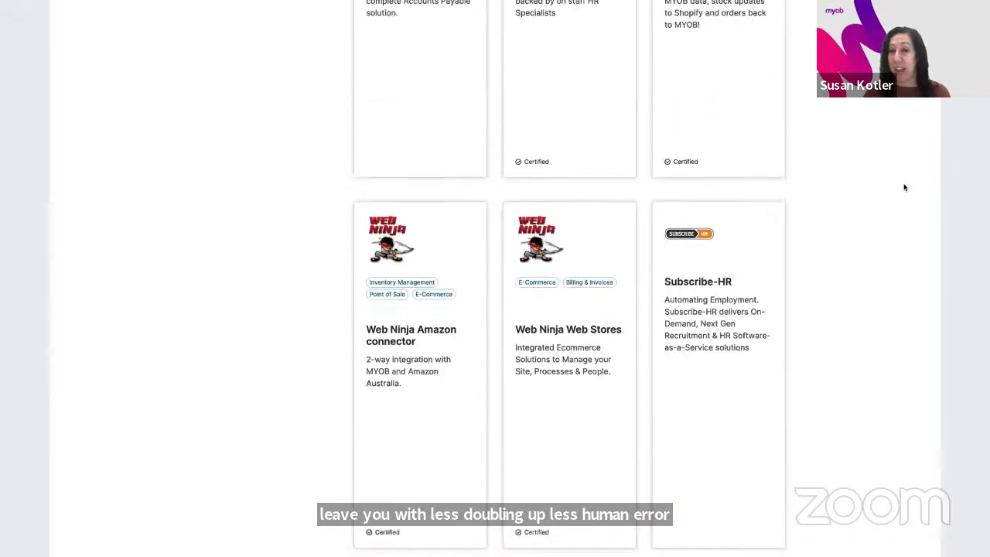
{"action": "scroll", "coordinate": [904, 188], "scroll_direction": "down", "scroll_amount": 5}
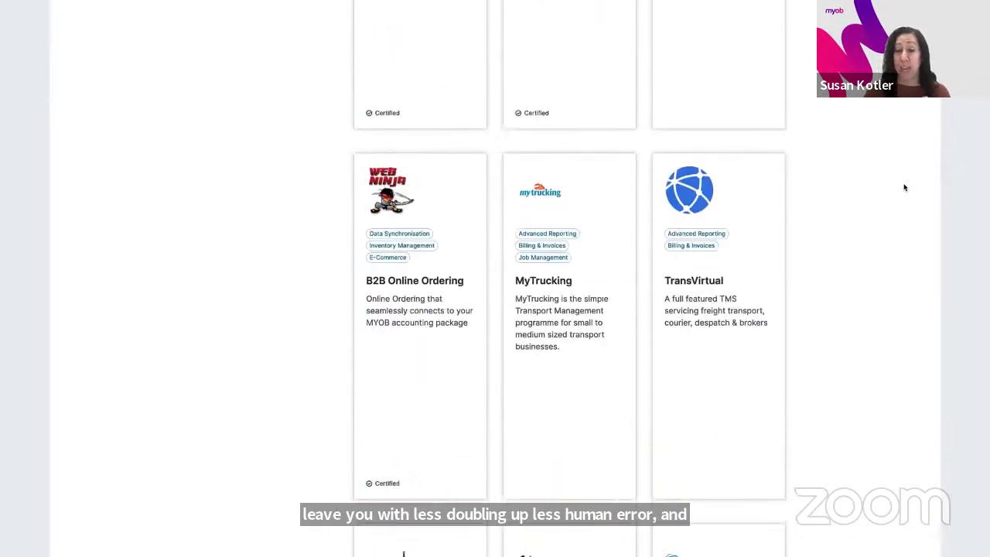
{"action": "scroll", "coordinate": [904, 188], "scroll_direction": "down", "scroll_amount": 3}
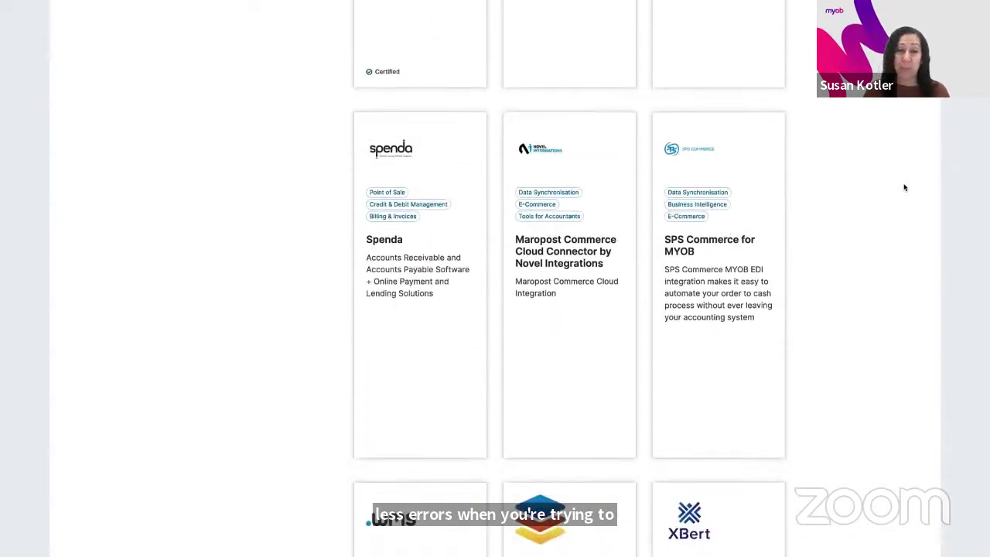
{"action": "key", "text": "alt+Tab"}
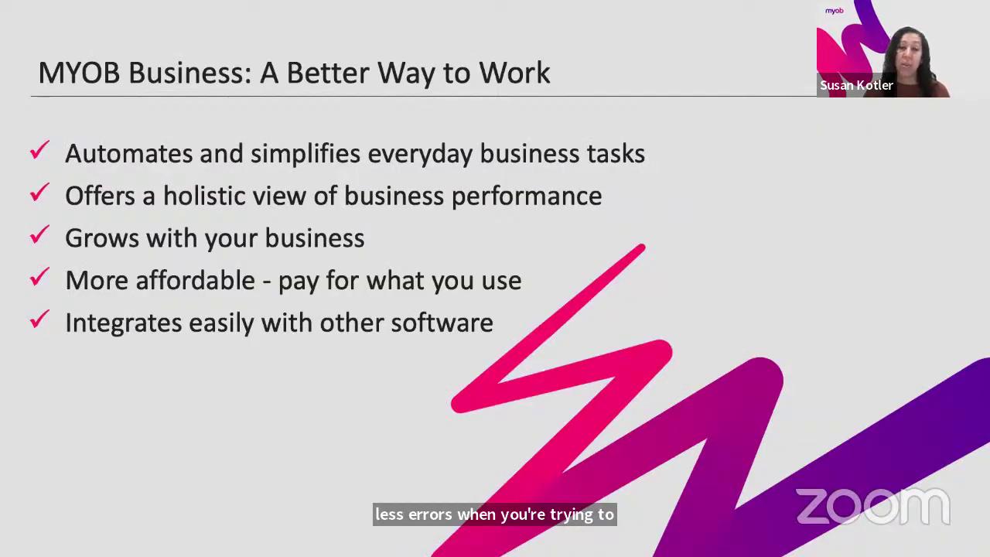